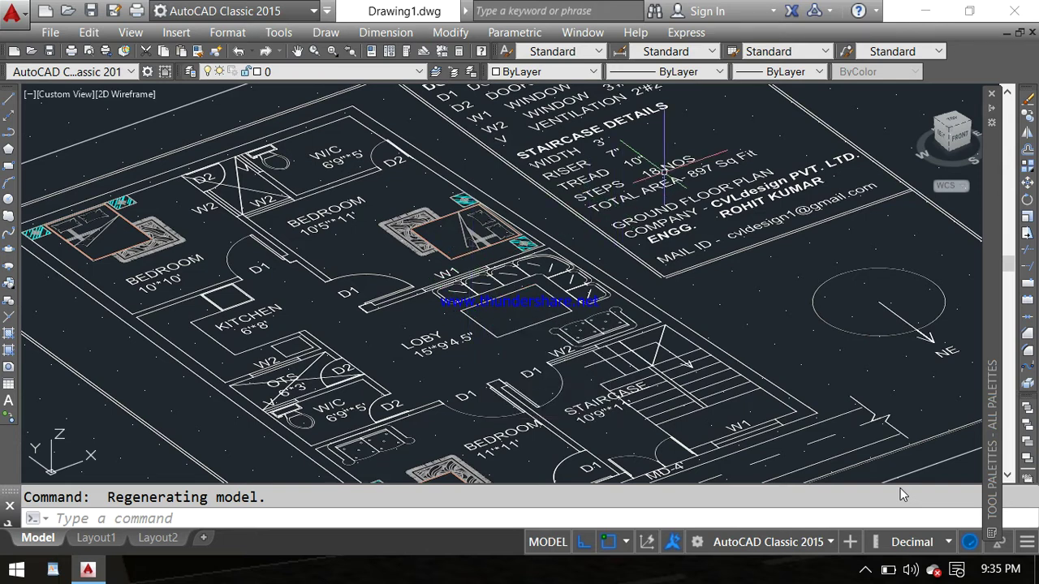
- Zoom and pan around the tilted 3D plan to inspect the staircase details text
scroll(664, 171, up, 2)
scroll(664, 170, down, 2)
scroll(664, 171, down, 2)
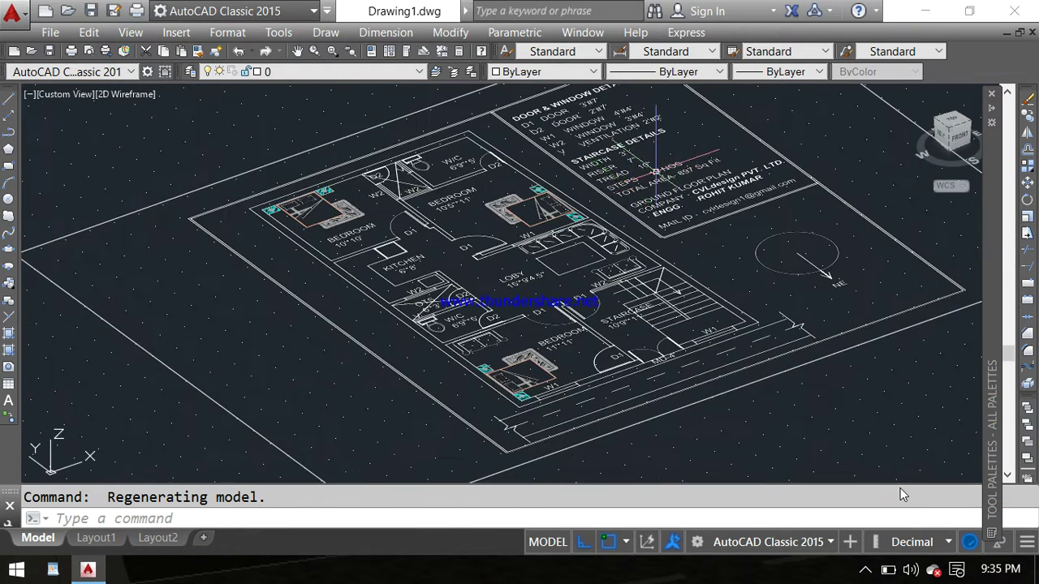
scroll(400, 221, up, 3)
middle_drag(400, 220, 358, 229)
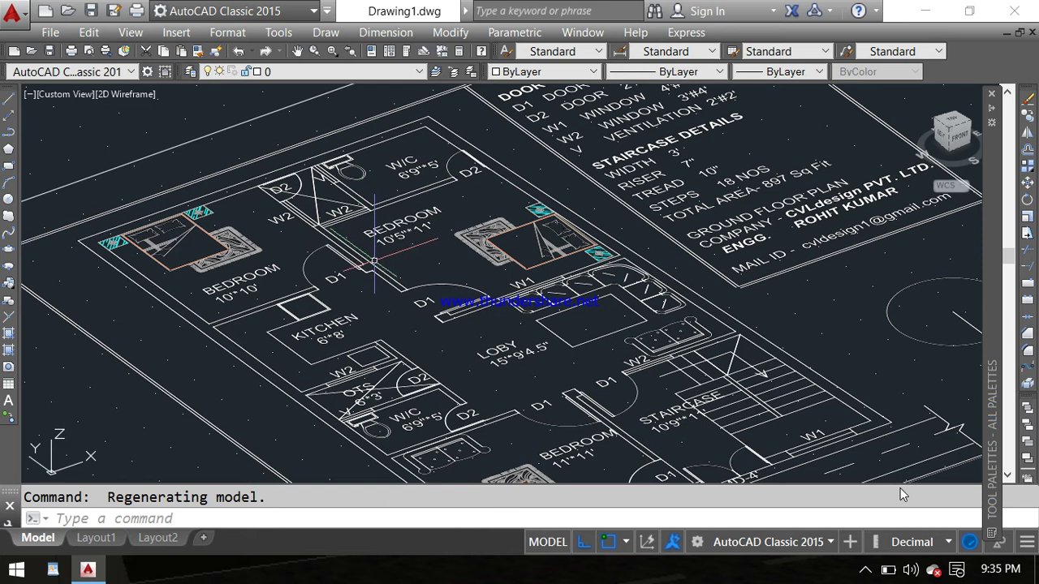
scroll(374, 262, down, 2)
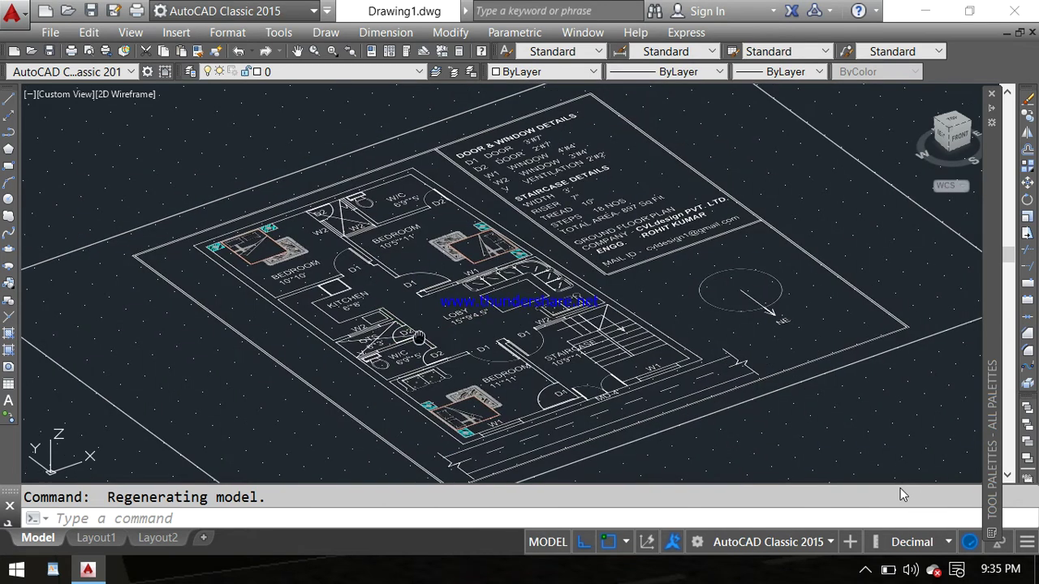
scroll(455, 267, up, 1)
scroll(455, 267, up, 1)
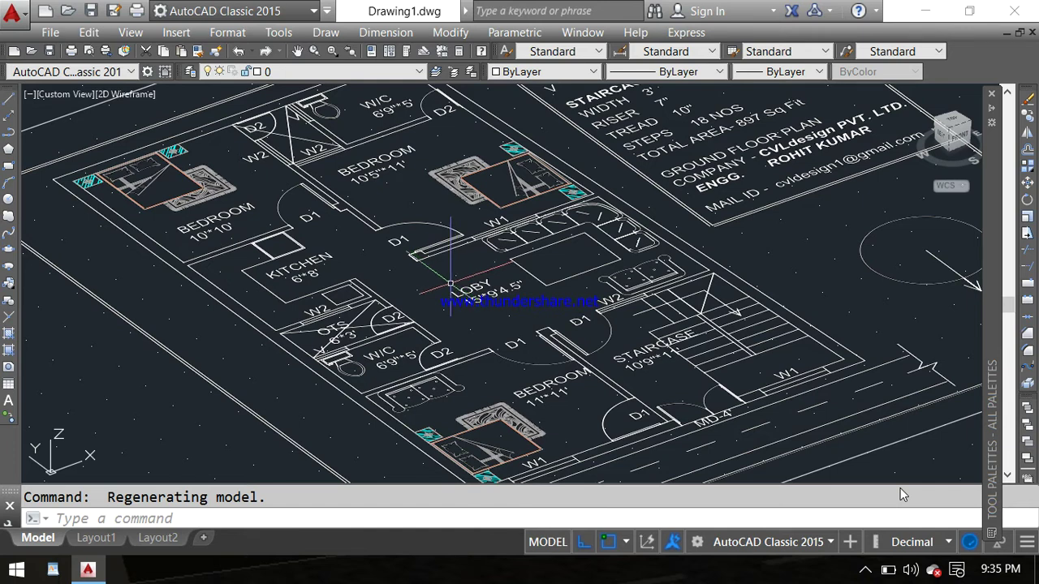
- Switch the viewport to the Top preset view and zoom toward the lobby and staircase
click(71, 95)
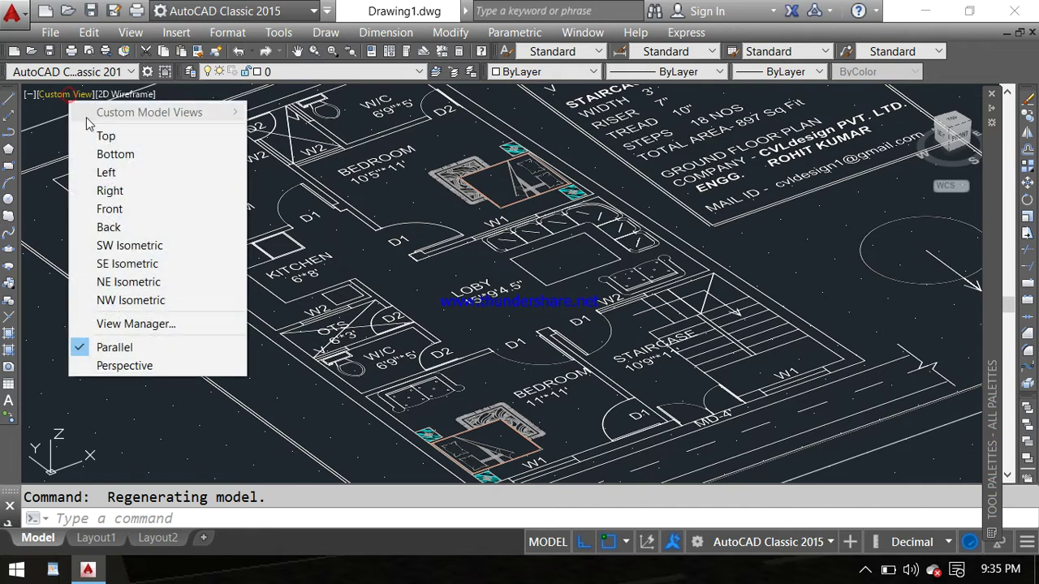
click(89, 133)
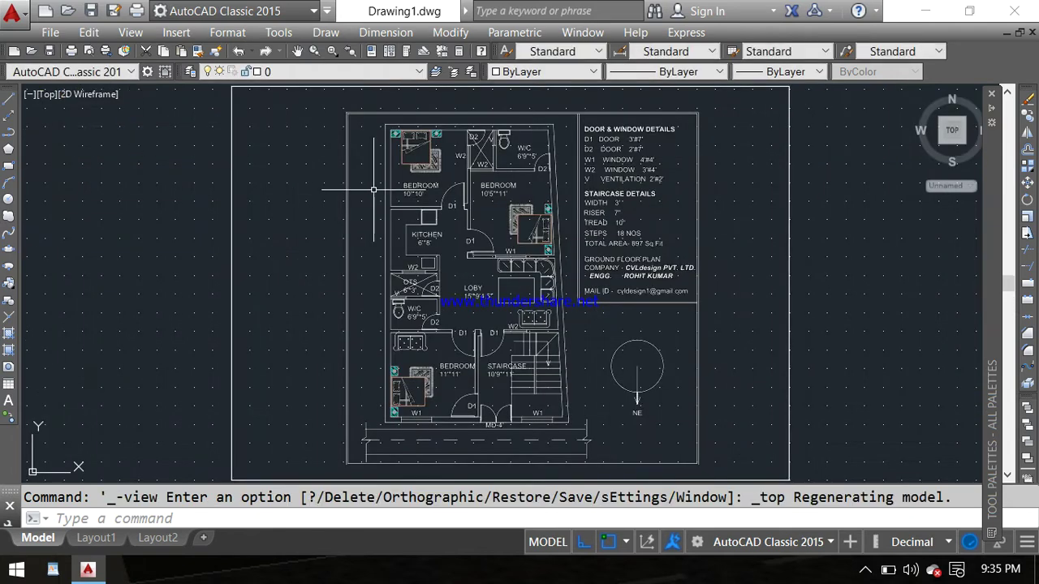
scroll(408, 185, up, 1)
scroll(408, 185, up, 1)
middle_drag(515, 292, 413, 149)
- Pan and zoom to frame the lower bedroom, staircase block and NE arrow
middle_drag(476, 283, 443, 159)
scroll(443, 159, down, 2)
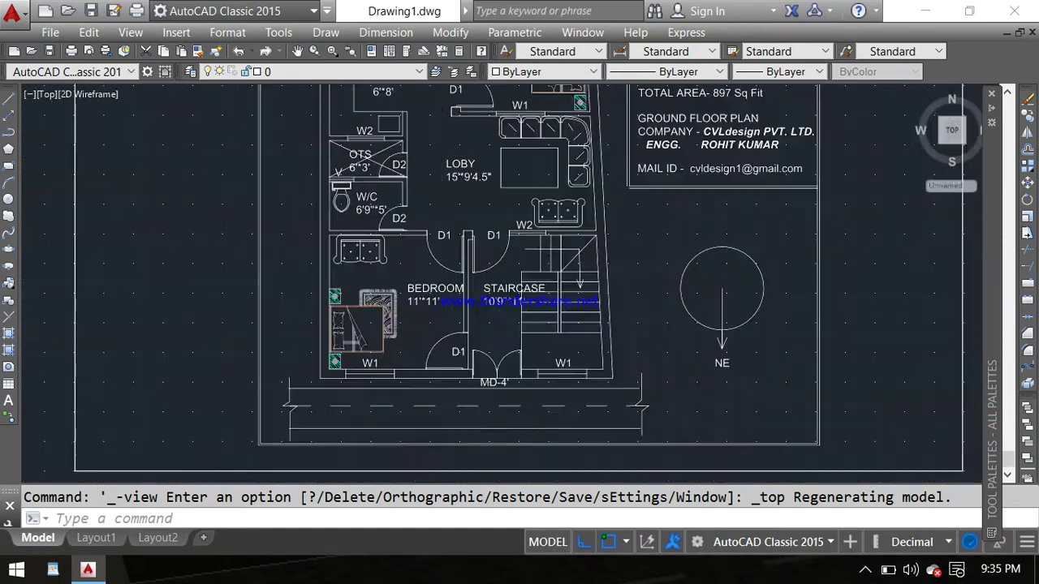
scroll(444, 159, down, 1)
scroll(646, 261, up, 3)
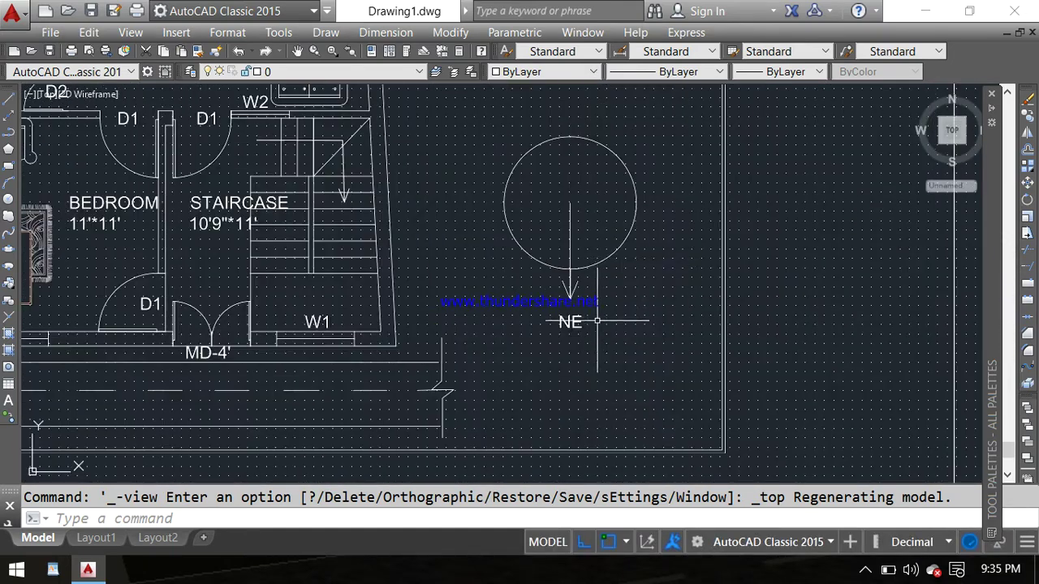
mouse_move(598, 320)
middle_down()
mouse_move(662, 294)
mouse_move(760, 328)
middle_up()
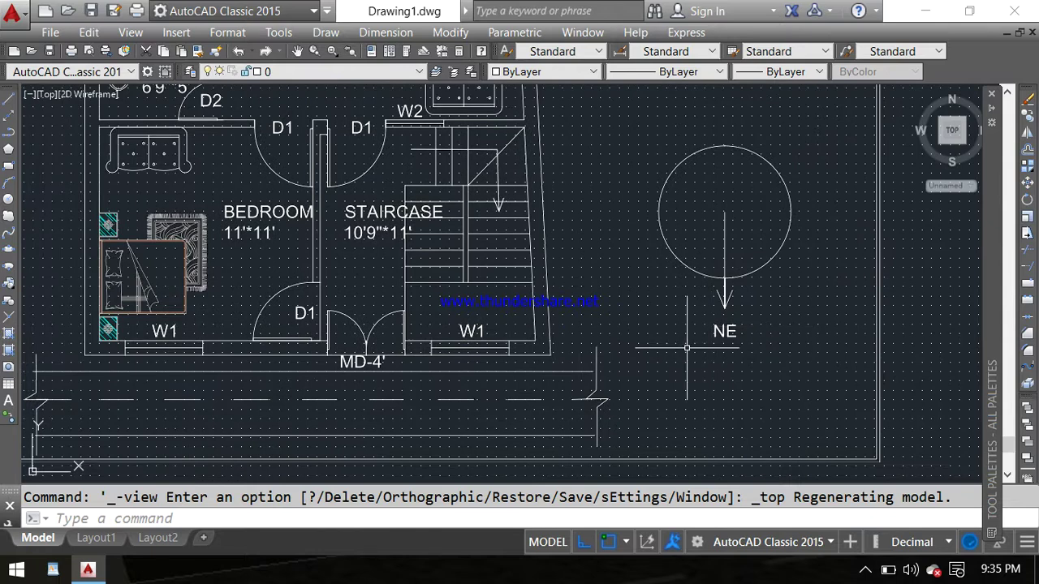
middle_drag(202, 408, 305, 388)
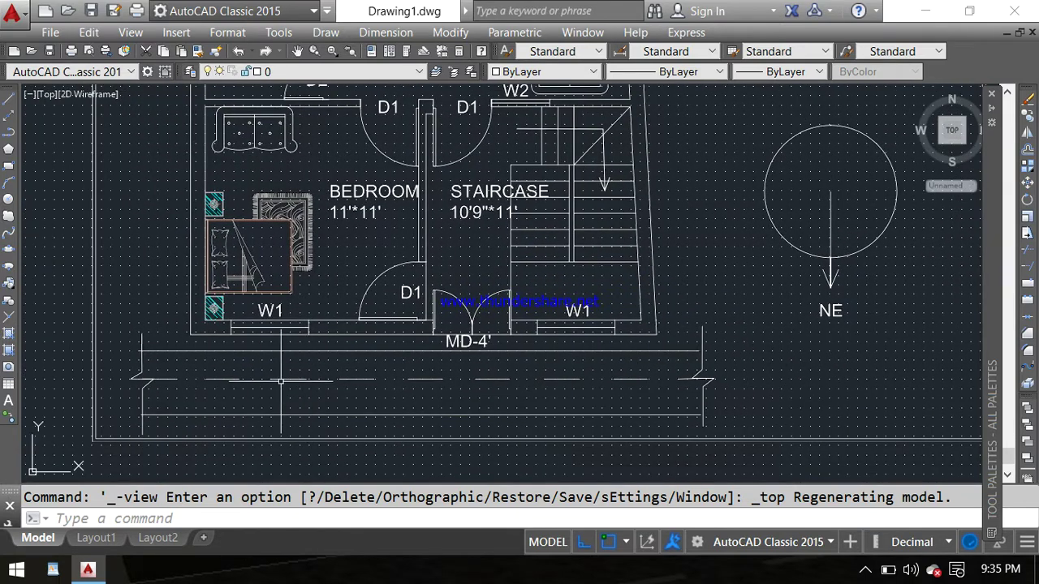
scroll(258, 372, up, 2)
scroll(258, 373, down, 2)
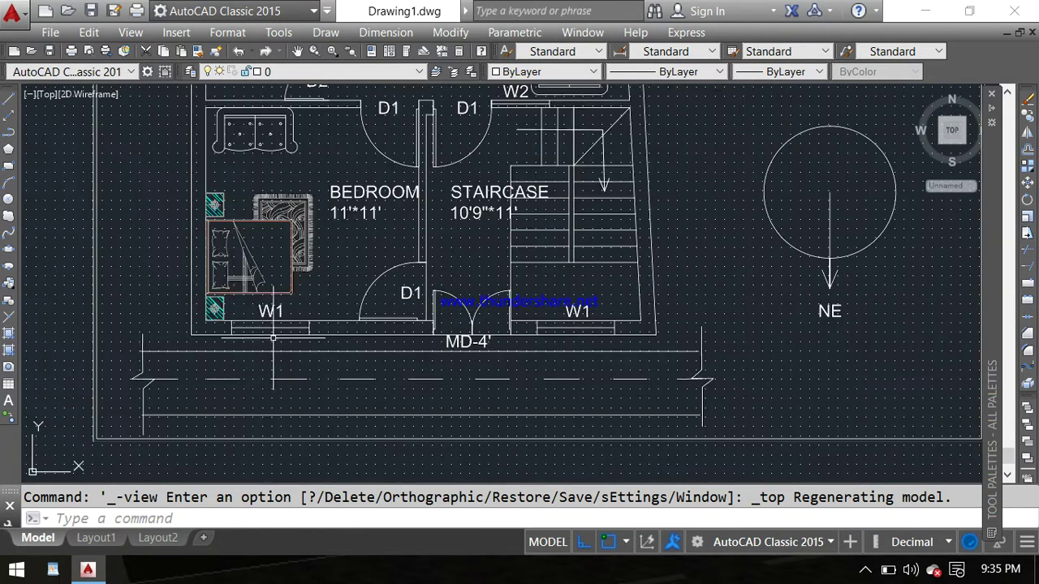
middle_drag(313, 269, 304, 314)
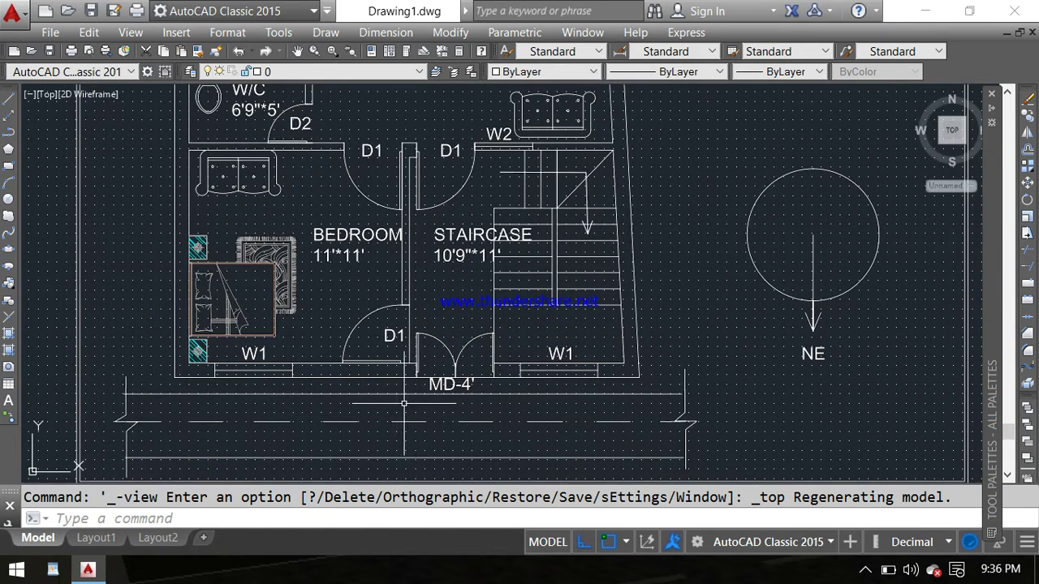
- Pan and zoom over the D1 doors, sofa, LOBY, OTS and company title text
scroll(436, 370, up, 2)
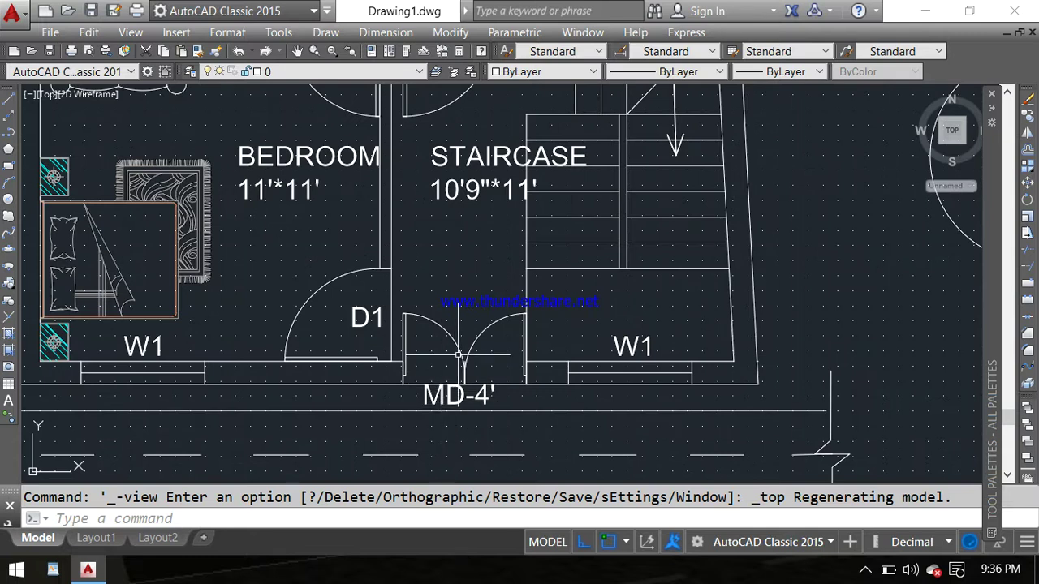
middle_drag(461, 335, 537, 371)
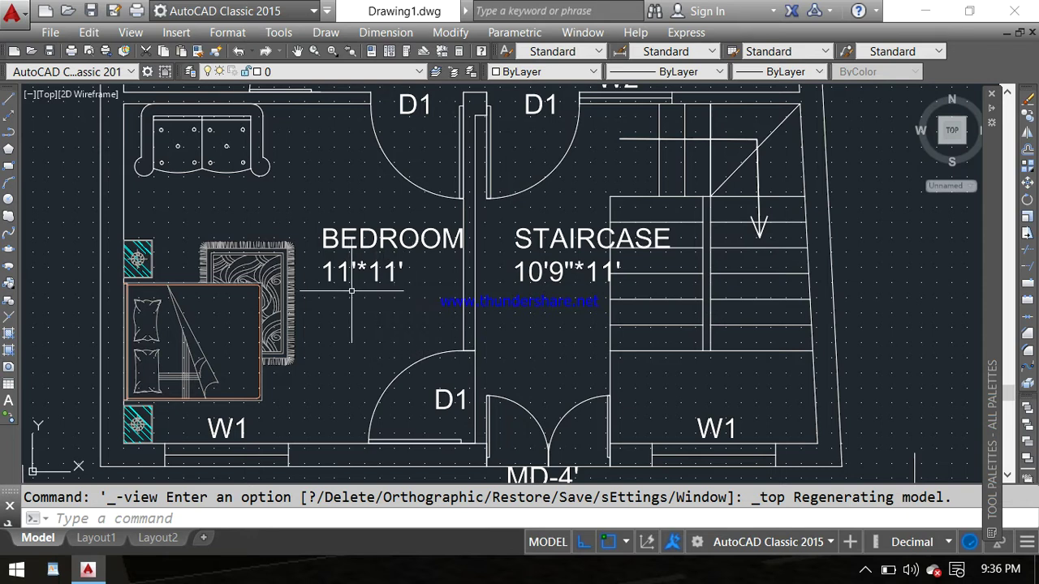
scroll(230, 428, down, 1)
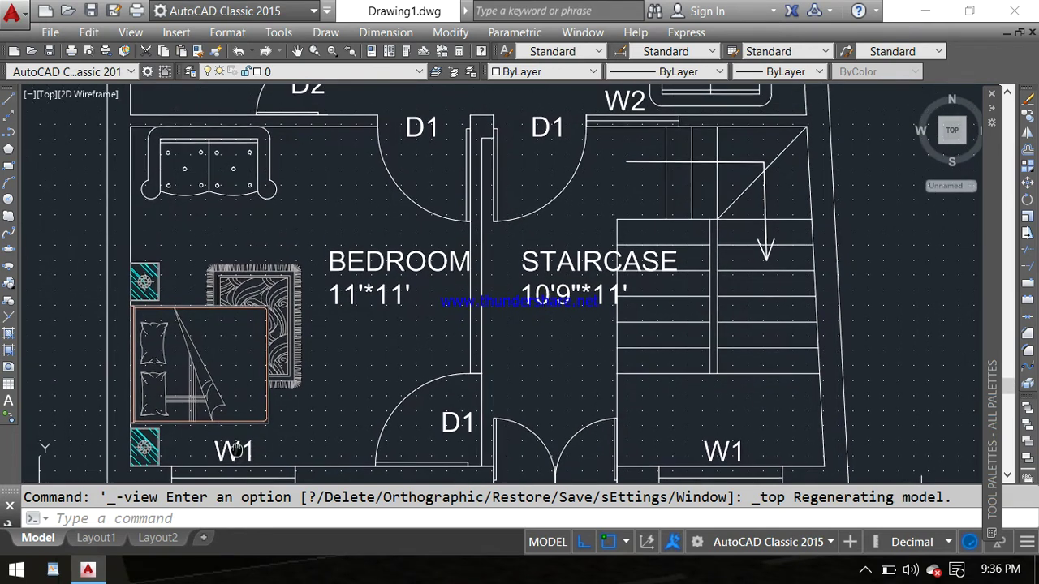
scroll(229, 225, down, 1)
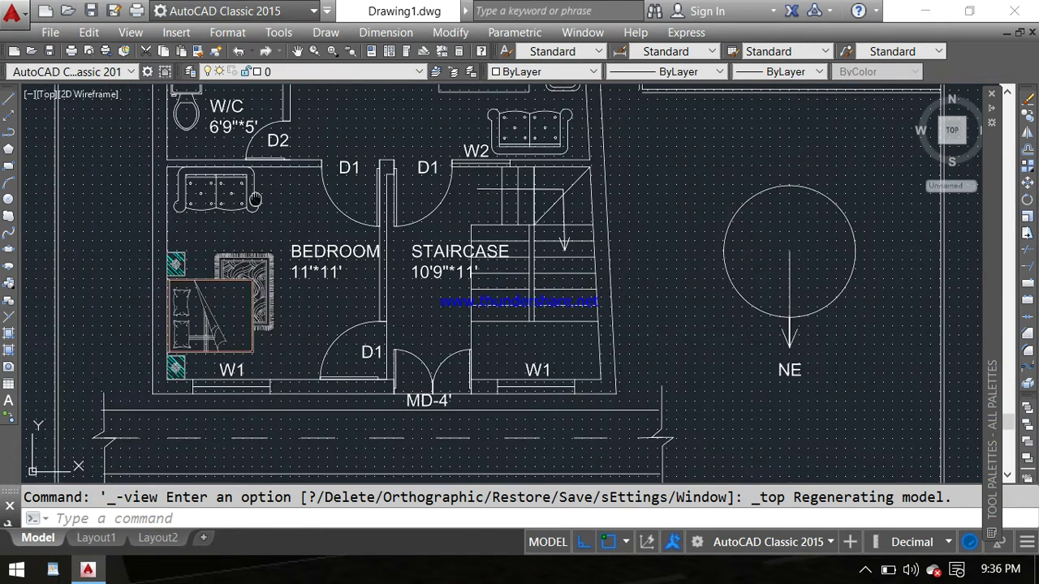
middle_drag(254, 198, 248, 225)
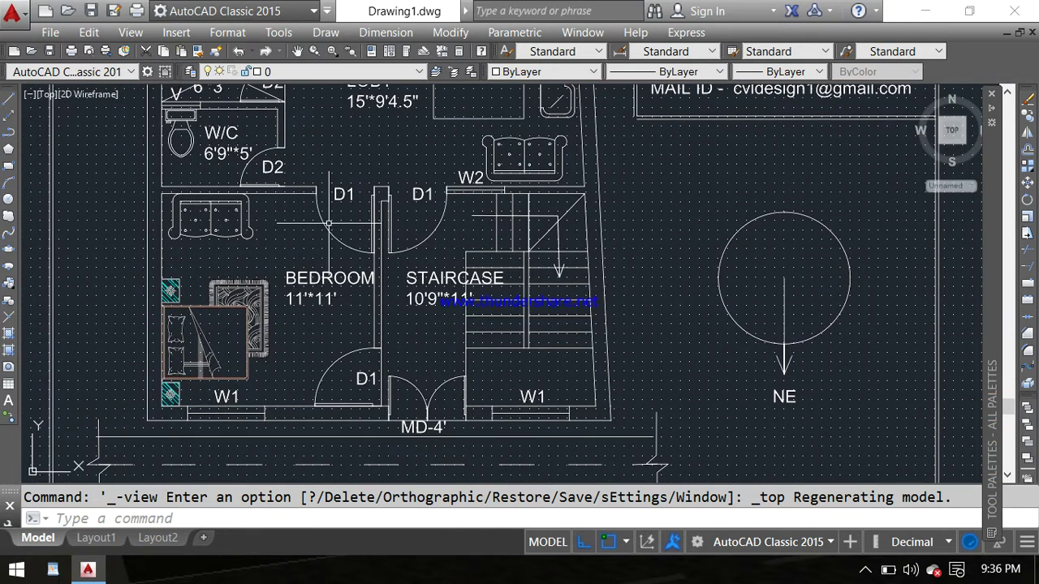
middle_drag(329, 223, 329, 277)
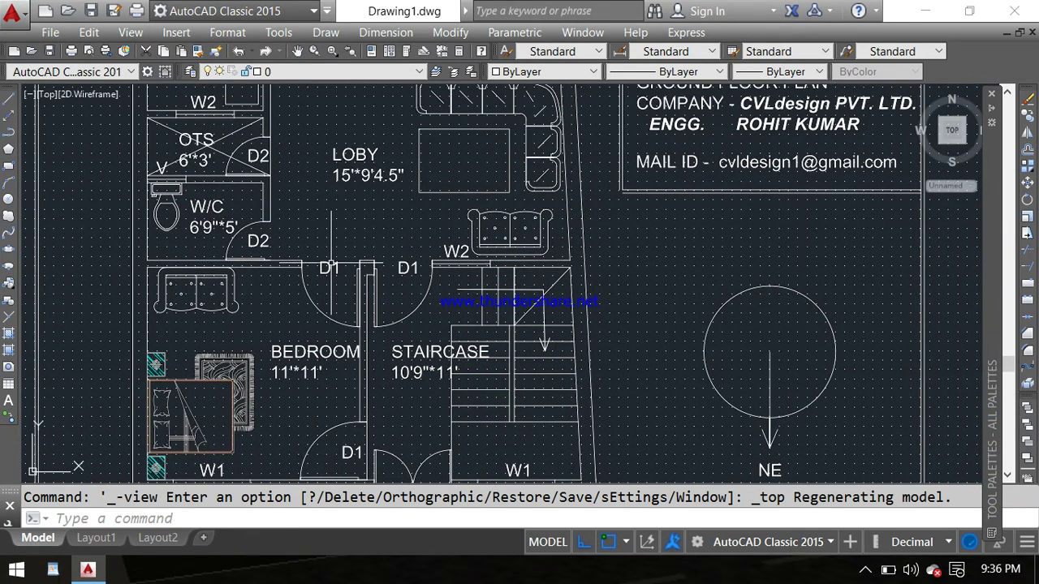
scroll(330, 263, up, 2)
scroll(331, 263, down, 2)
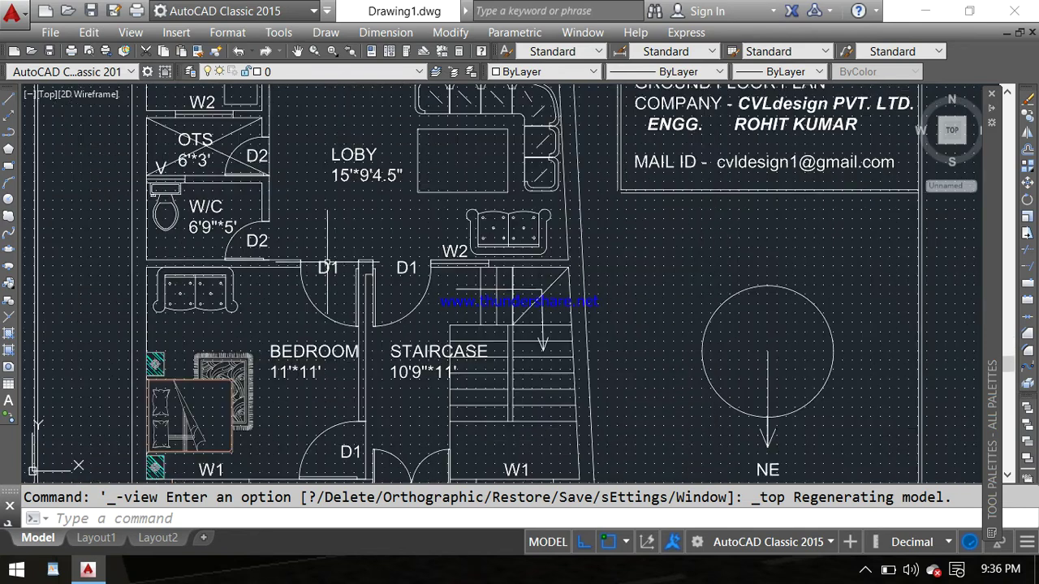
mouse_move(351, 375)
middle_down()
mouse_move(315, 241)
mouse_move(357, 279)
middle_up()
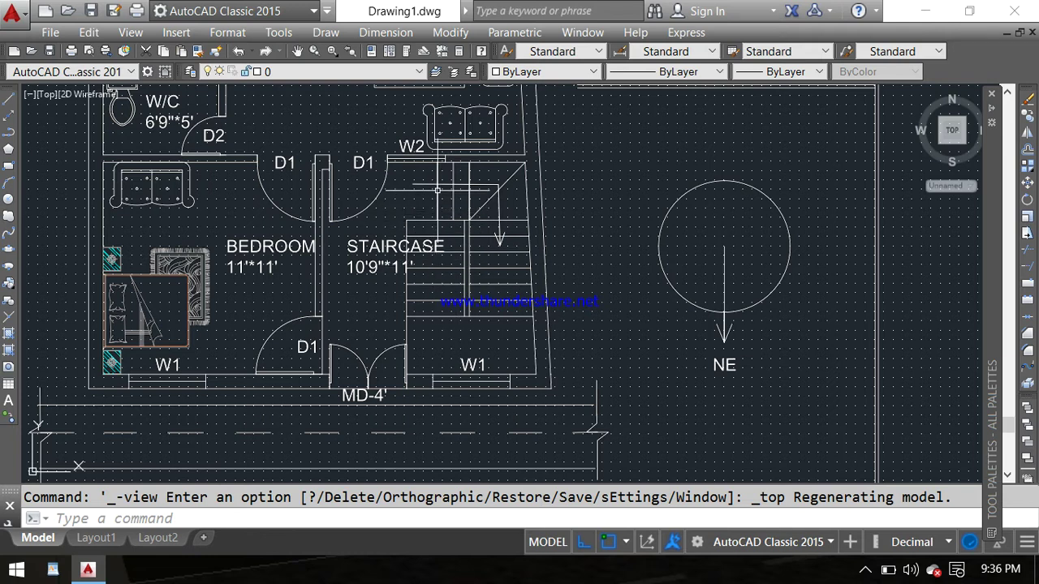
- Check the road below the house, then frame the LOBY, OTS and title block
mouse_move(348, 189)
middle_down()
mouse_move(356, 249)
mouse_move(380, 209)
middle_up()
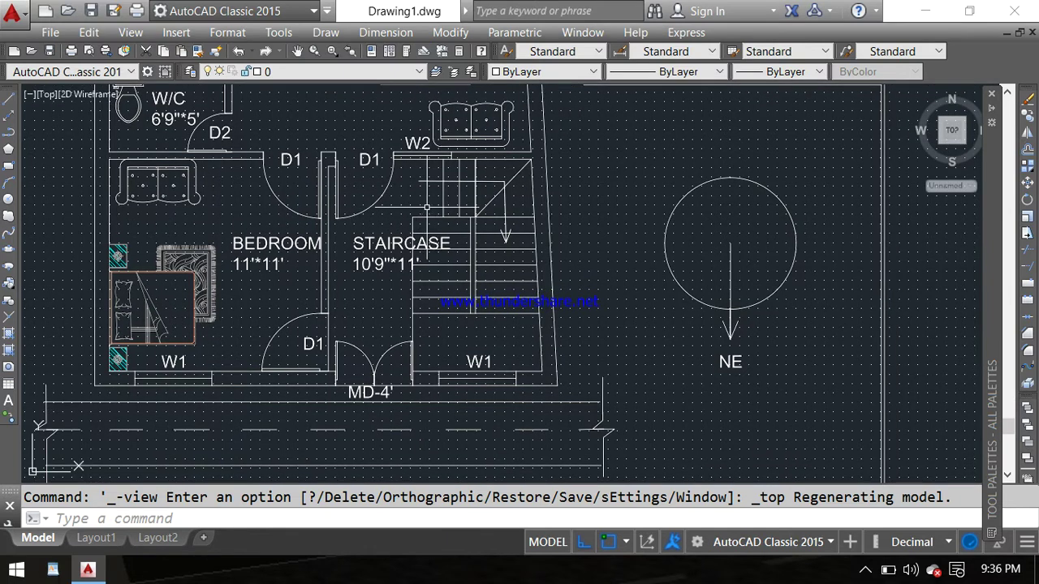
scroll(484, 354, up, 1)
scroll(484, 353, up, 1)
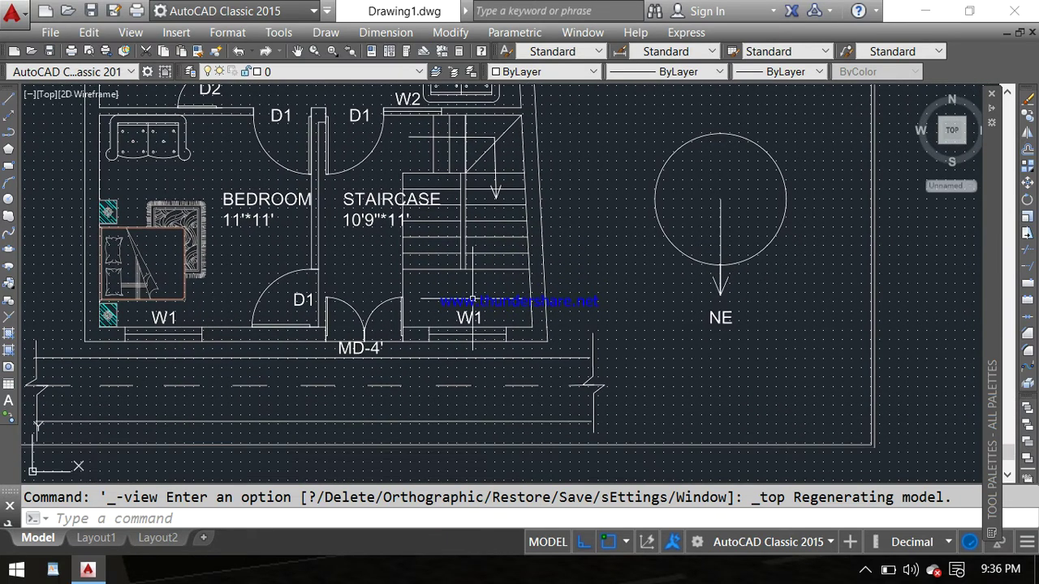
scroll(485, 341, up, 2)
scroll(448, 394, down, 1)
scroll(448, 393, down, 2)
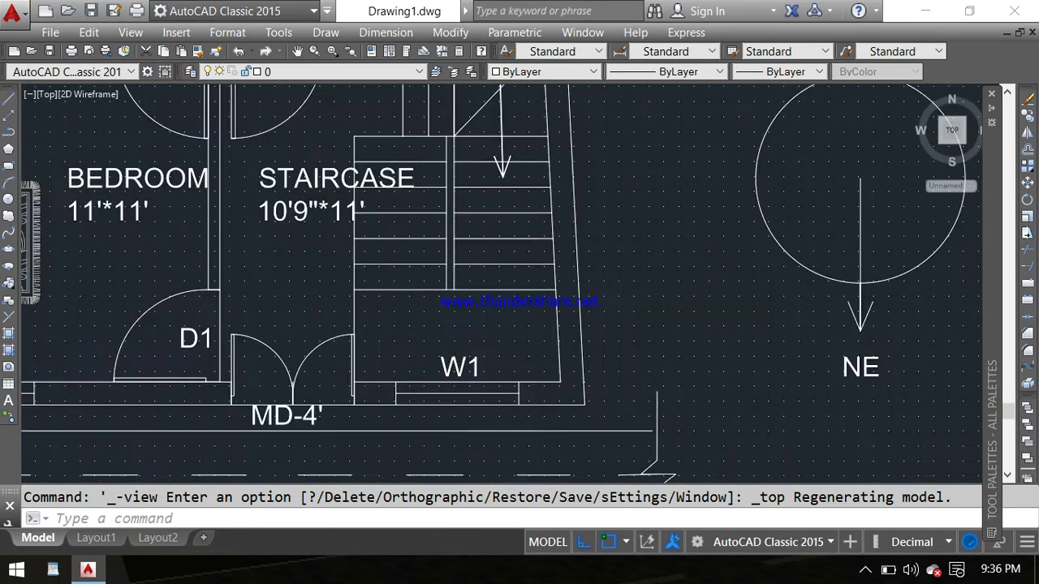
scroll(448, 393, down, 1)
middle_drag(401, 267, 434, 394)
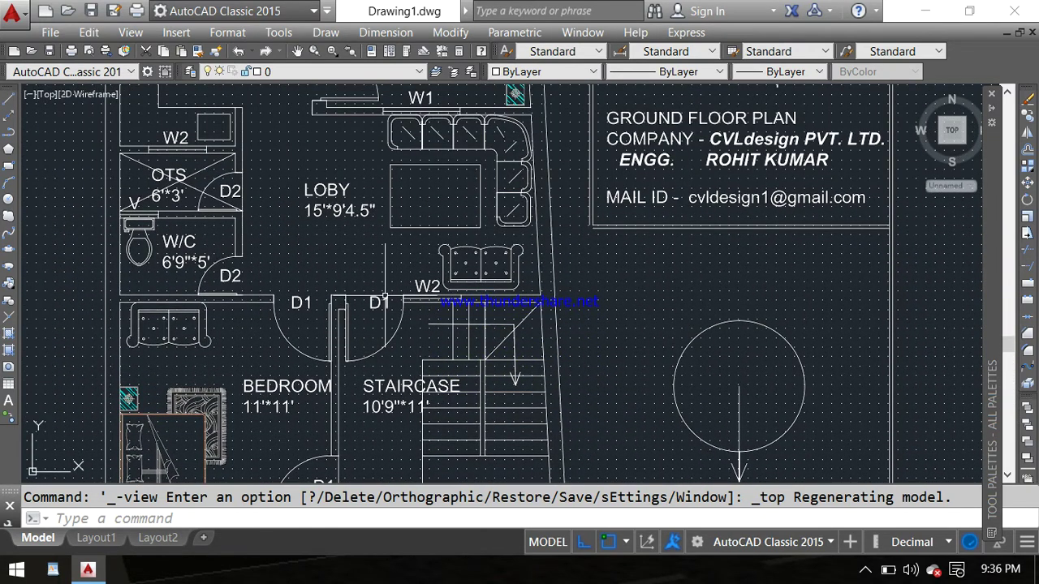
scroll(385, 297, up, 2)
scroll(385, 297, down, 2)
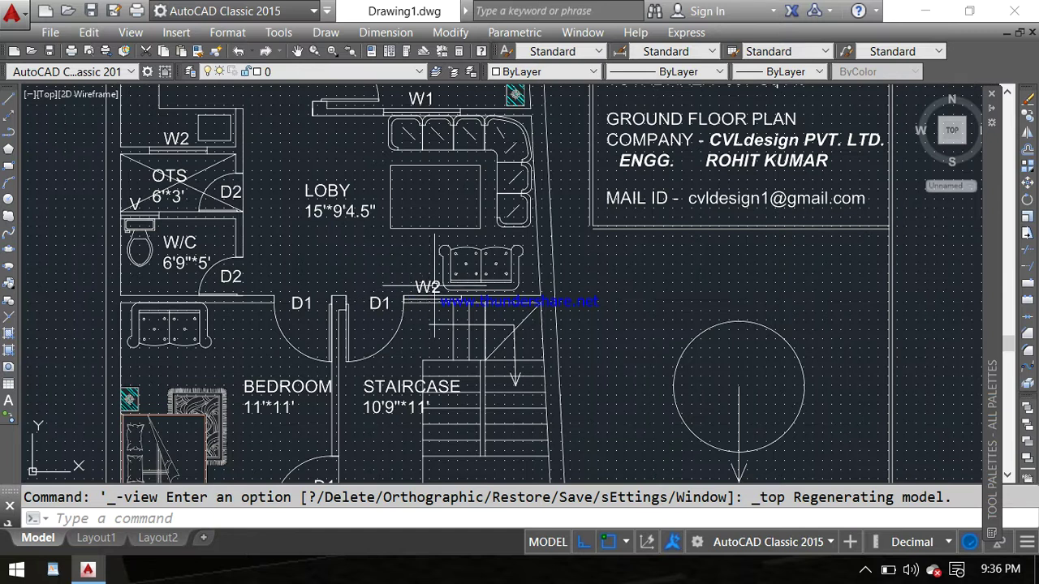
scroll(434, 286, up, 2)
middle_drag(428, 285, 419, 341)
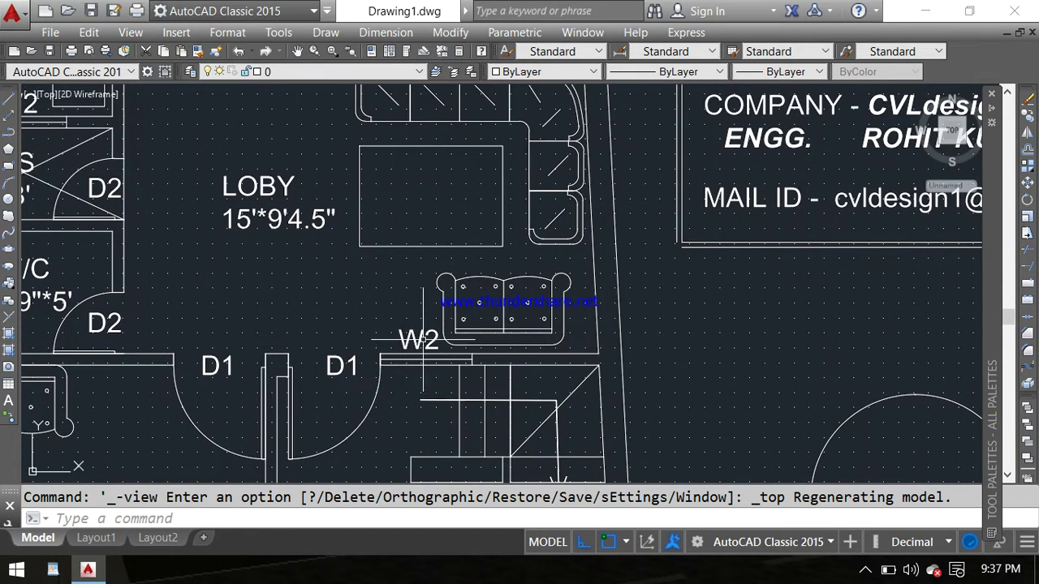
middle_drag(357, 288, 381, 401)
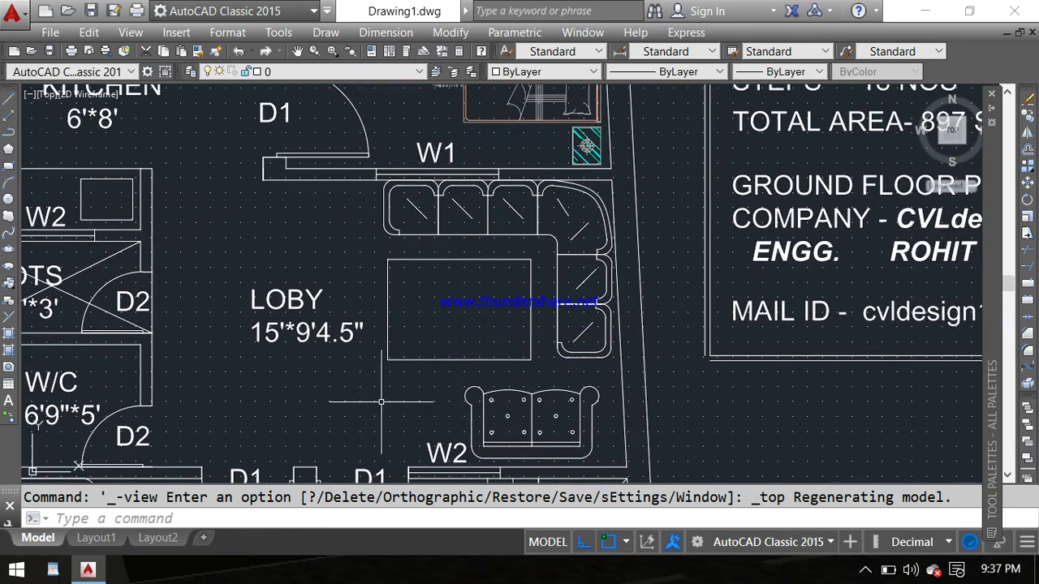
middle_drag(285, 381, 355, 343)
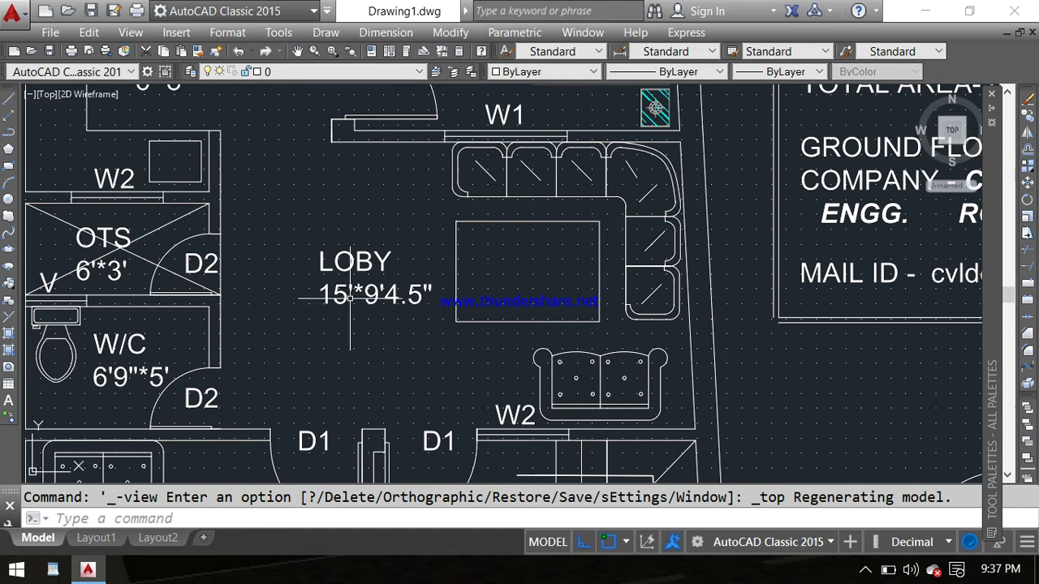
scroll(350, 299, up, 2)
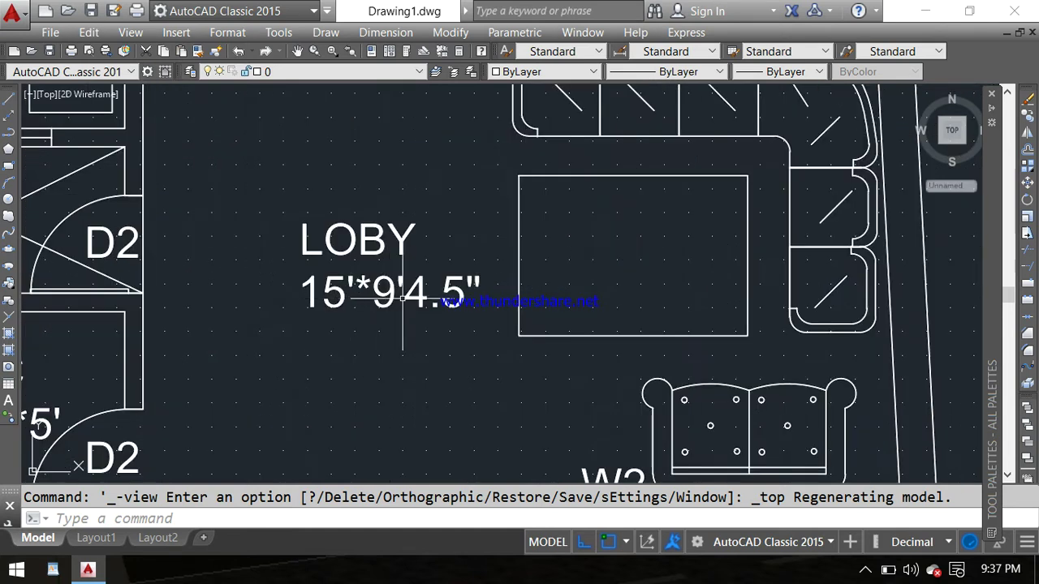
scroll(402, 298, down, 2)
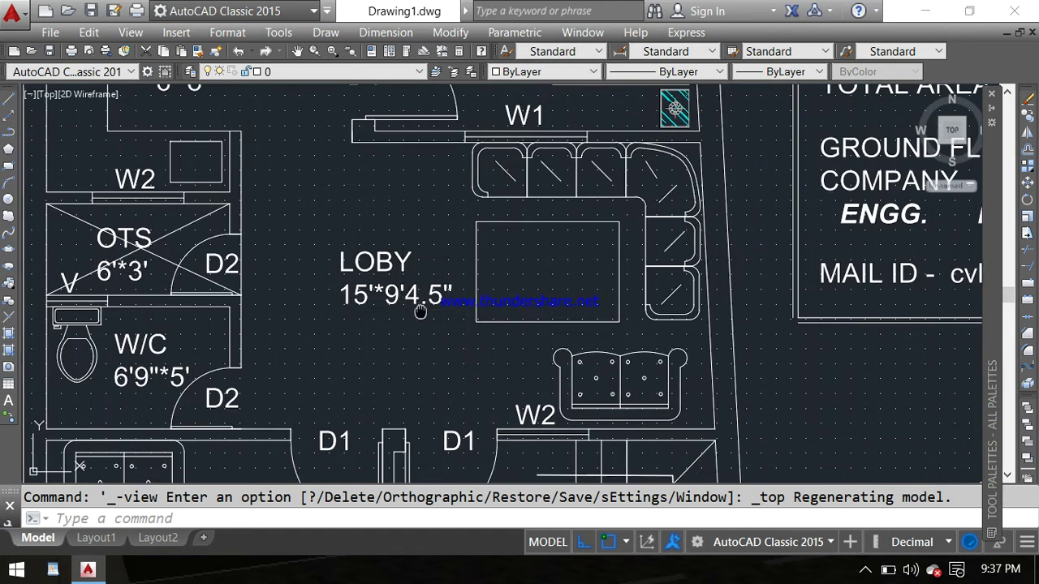
middle_drag(404, 297, 431, 300)
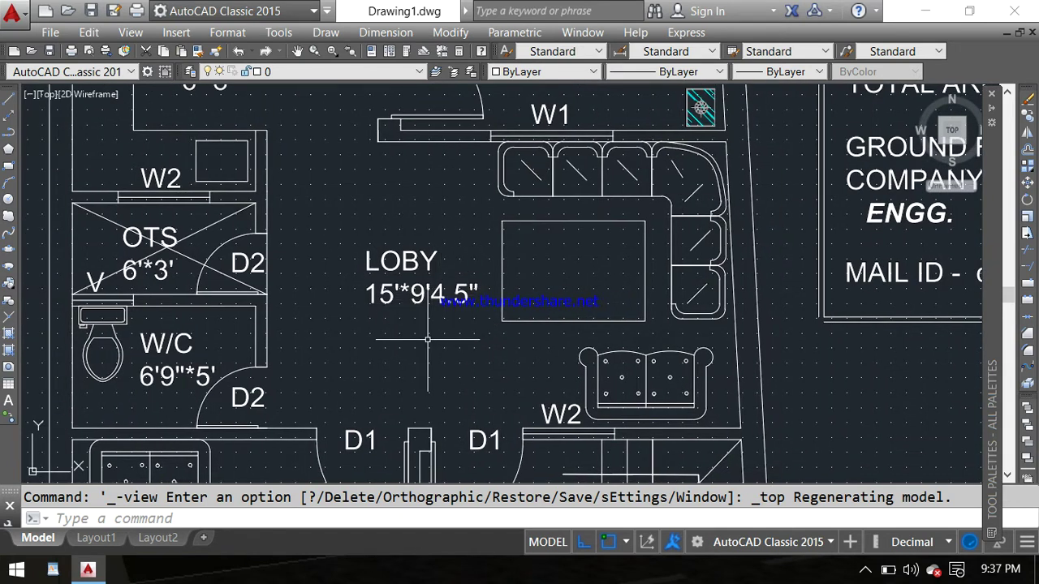
middle_drag(372, 353, 421, 325)
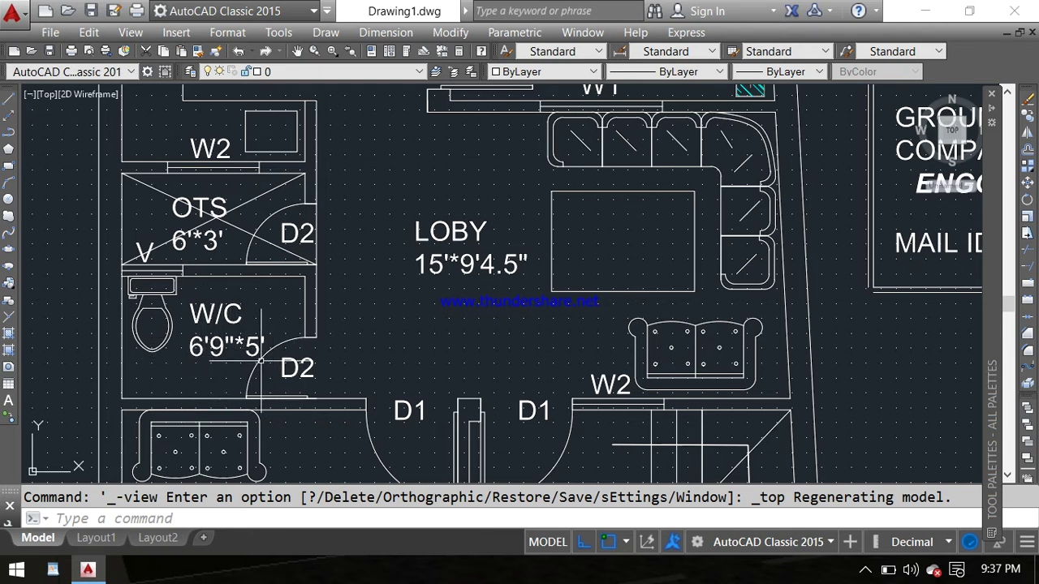
scroll(153, 271, up, 2)
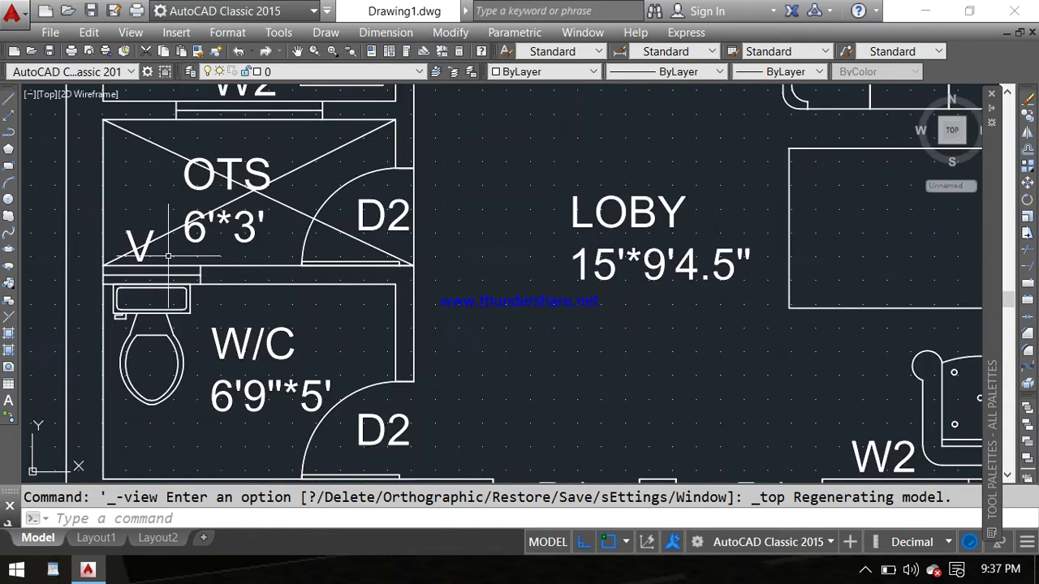
middle_drag(169, 254, 171, 319)
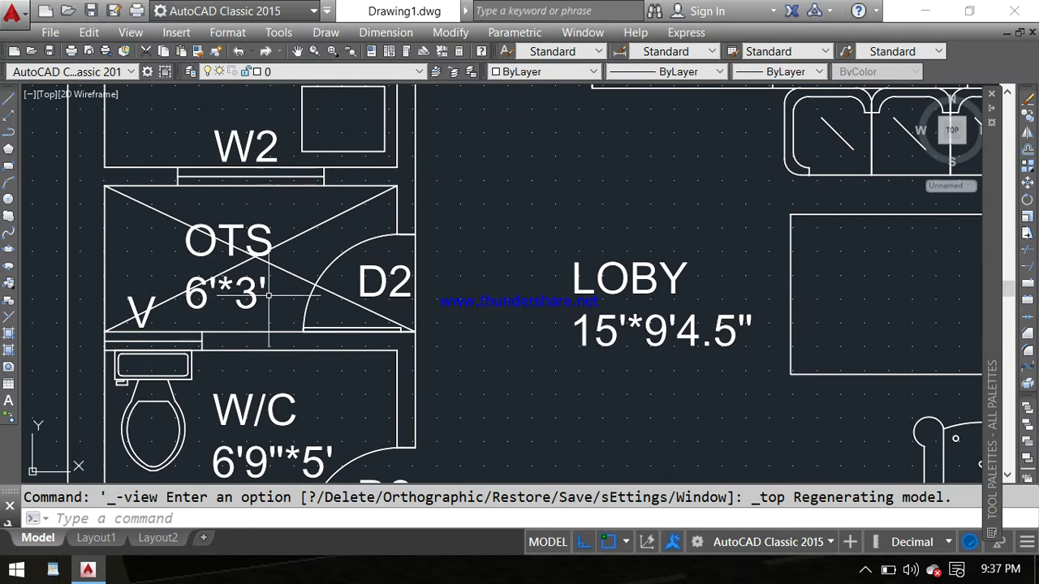
middle_drag(412, 284, 406, 308)
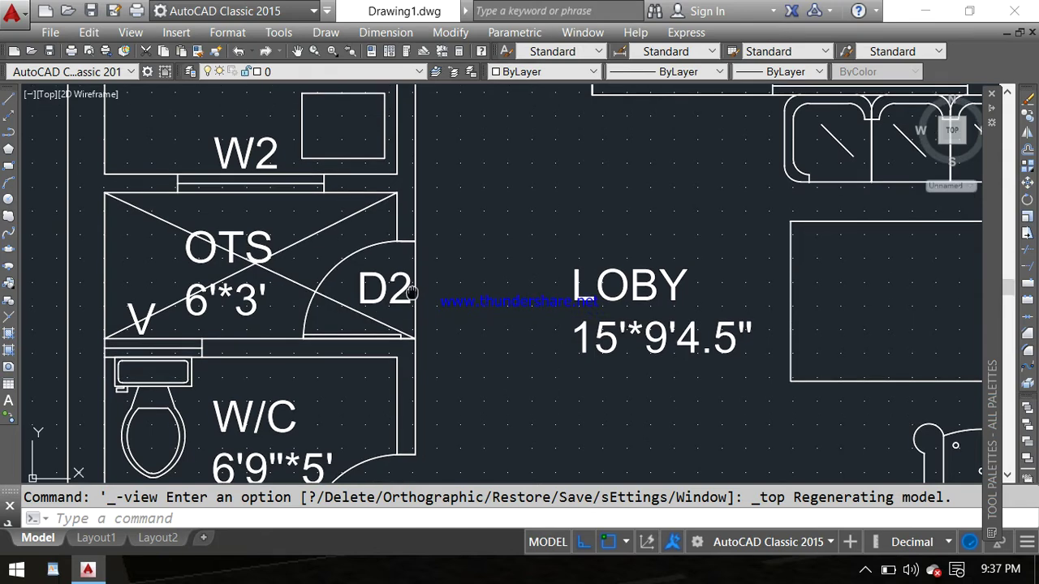
- Pan over the KITCHEN, D1 doors, sofa, W2 window and LOBY
scroll(381, 304, down, 1)
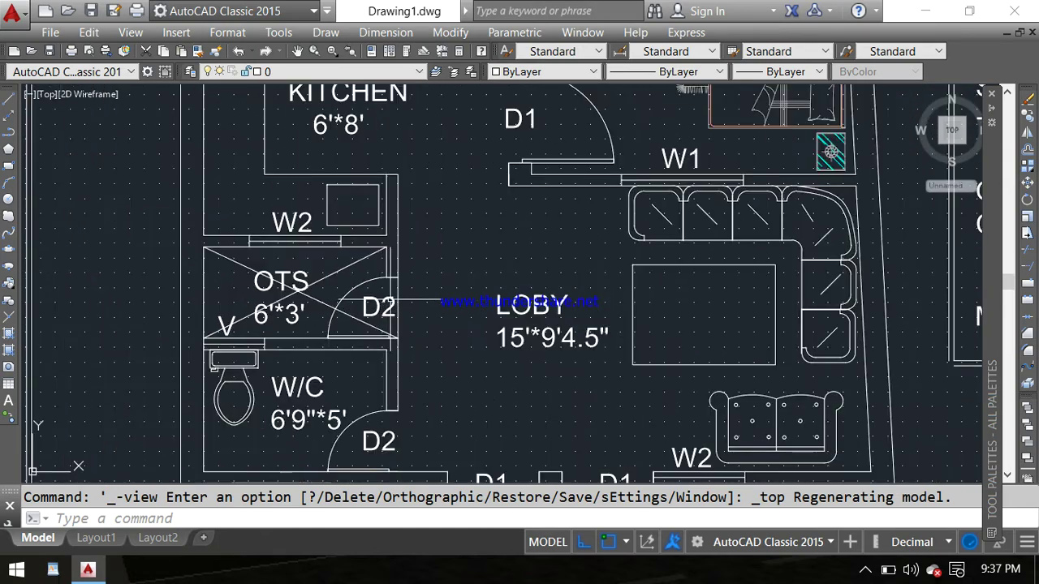
mouse_move(452, 313)
middle_down()
mouse_move(421, 385)
mouse_move(434, 401)
middle_up()
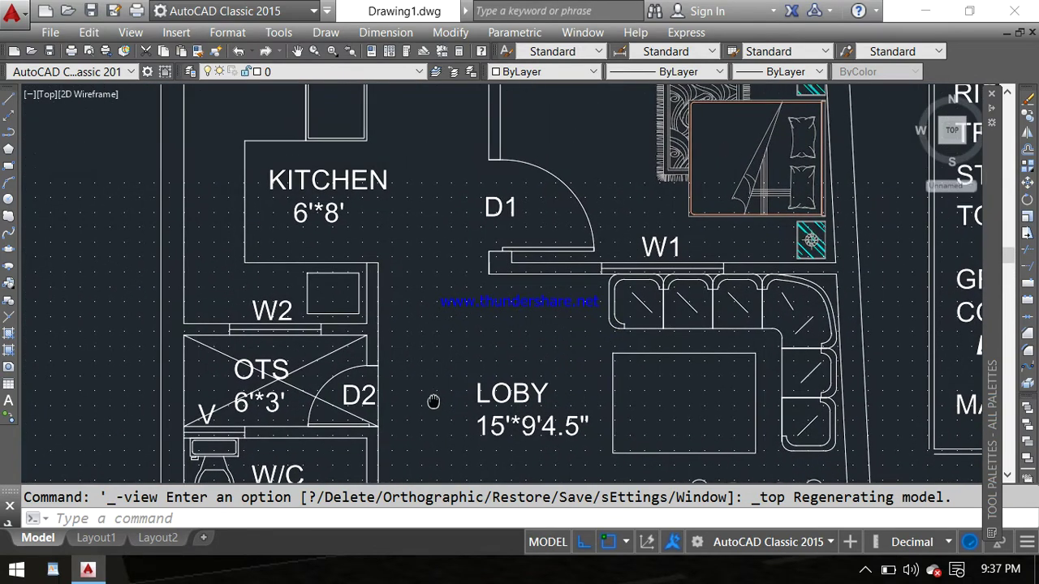
middle_drag(417, 271, 435, 348)
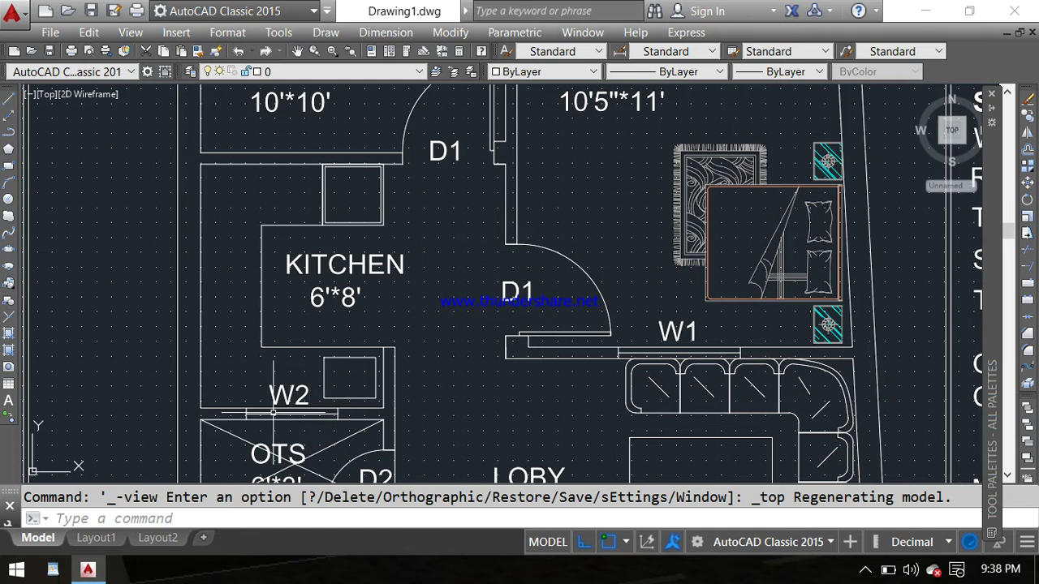
middle_drag(273, 414, 266, 288)
scroll(275, 290, up, 2)
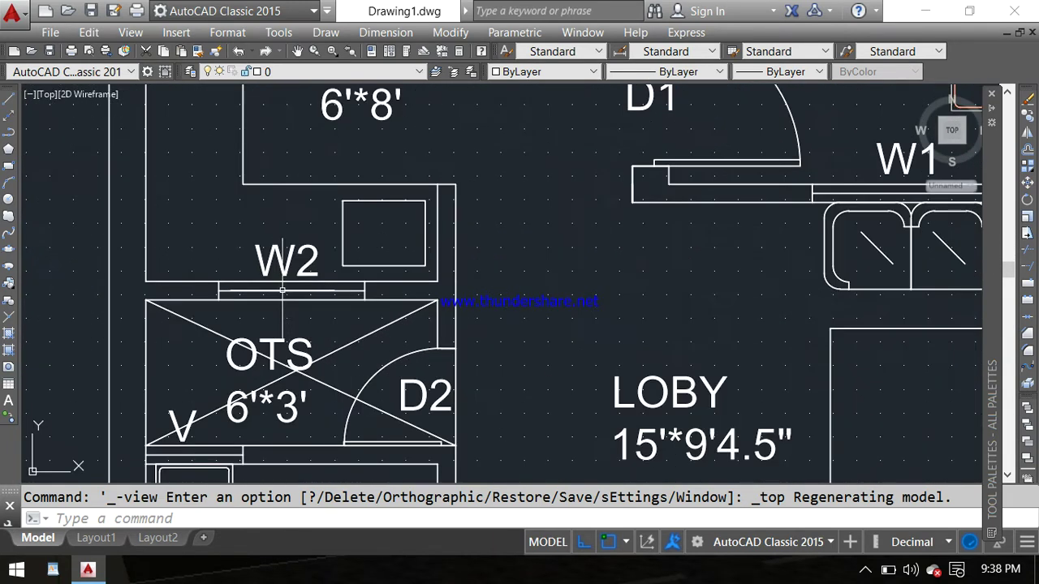
scroll(258, 305, down, 2)
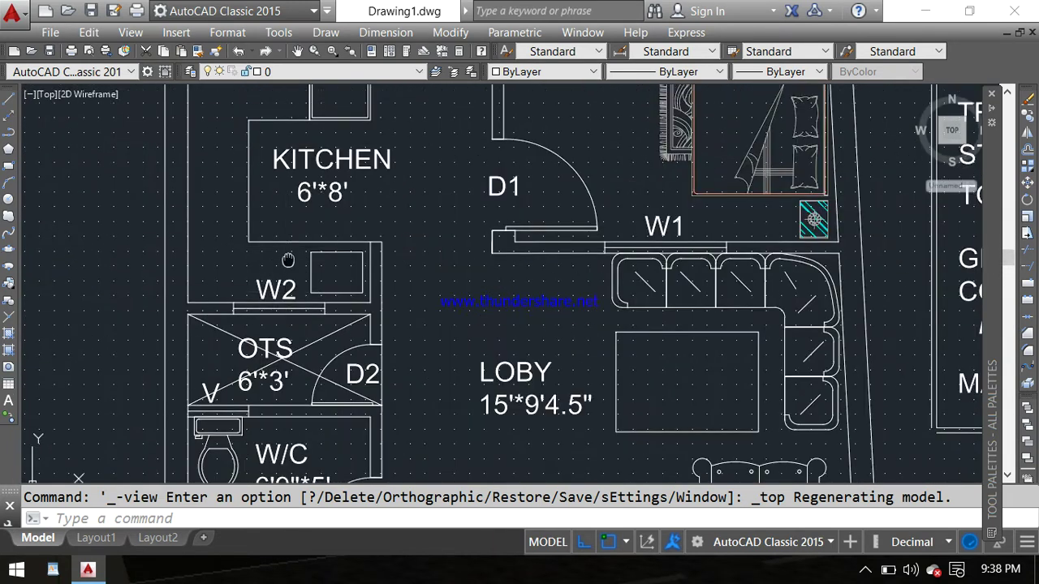
mouse_move(271, 248)
middle_down()
mouse_move(274, 351)
mouse_move(302, 236)
mouse_move(289, 421)
middle_up()
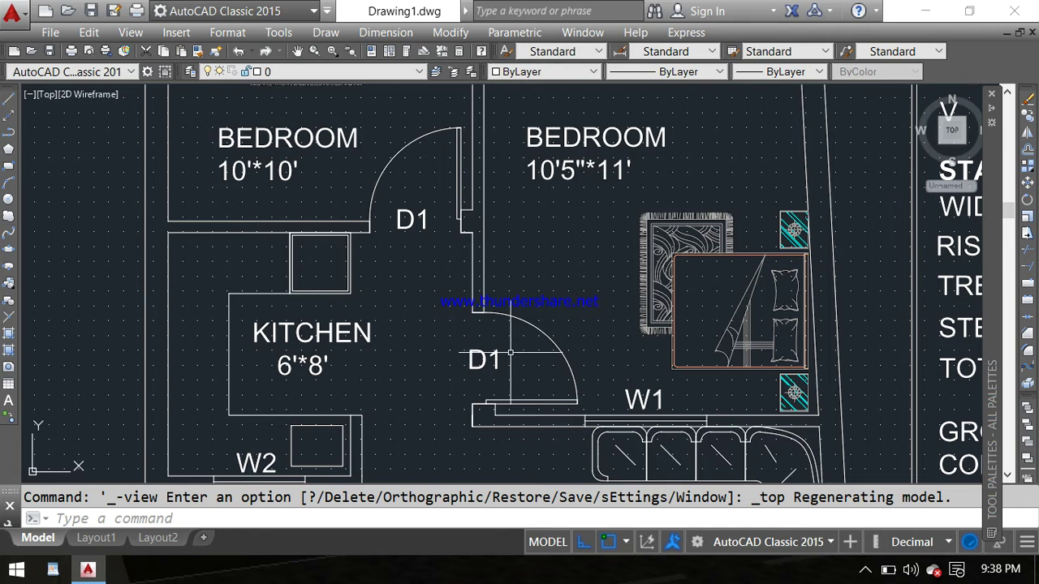
- Pan across both bedrooms, staircase details and the OTS and ENGG. text, then back to the lobby
middle_drag(494, 357, 417, 354)
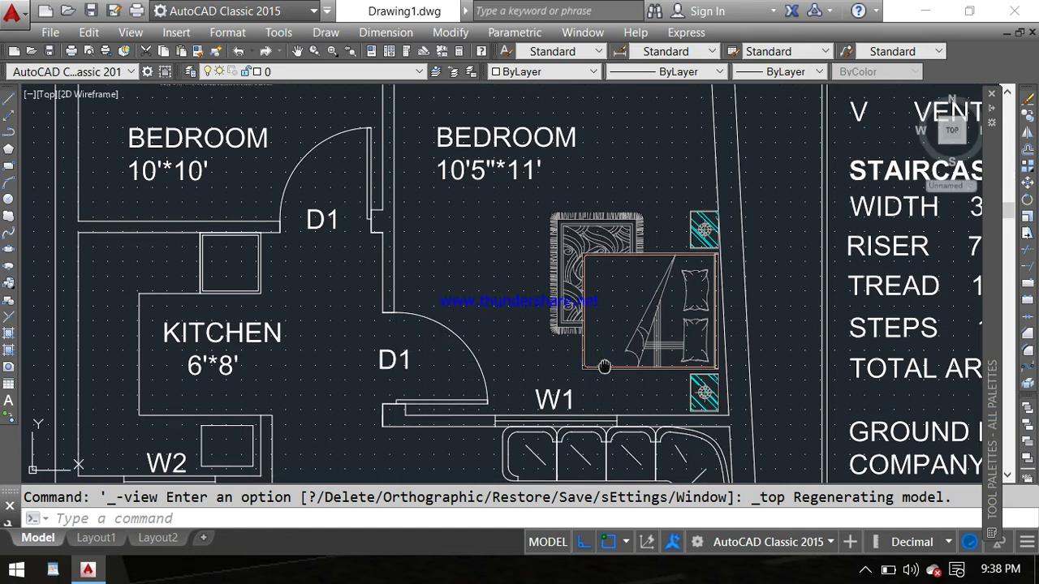
middle_drag(602, 372, 613, 322)
scroll(564, 366, up, 2)
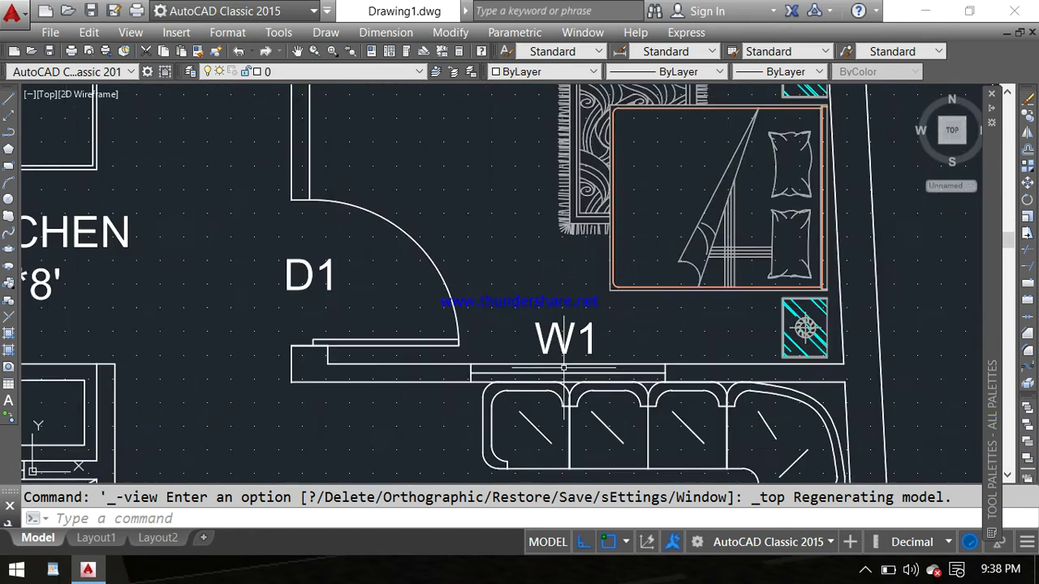
scroll(577, 354, down, 2)
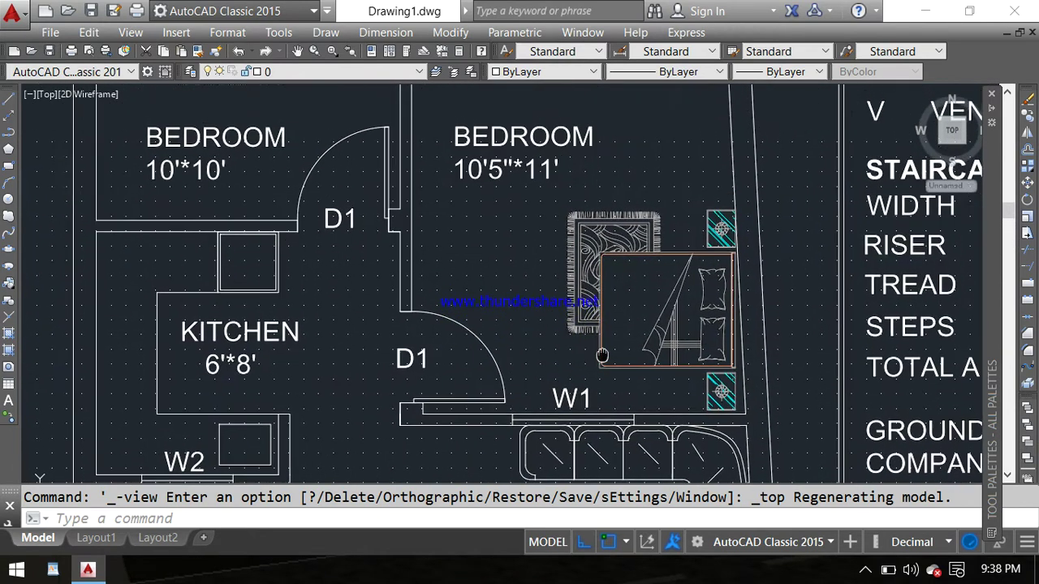
middle_drag(577, 355, 629, 215)
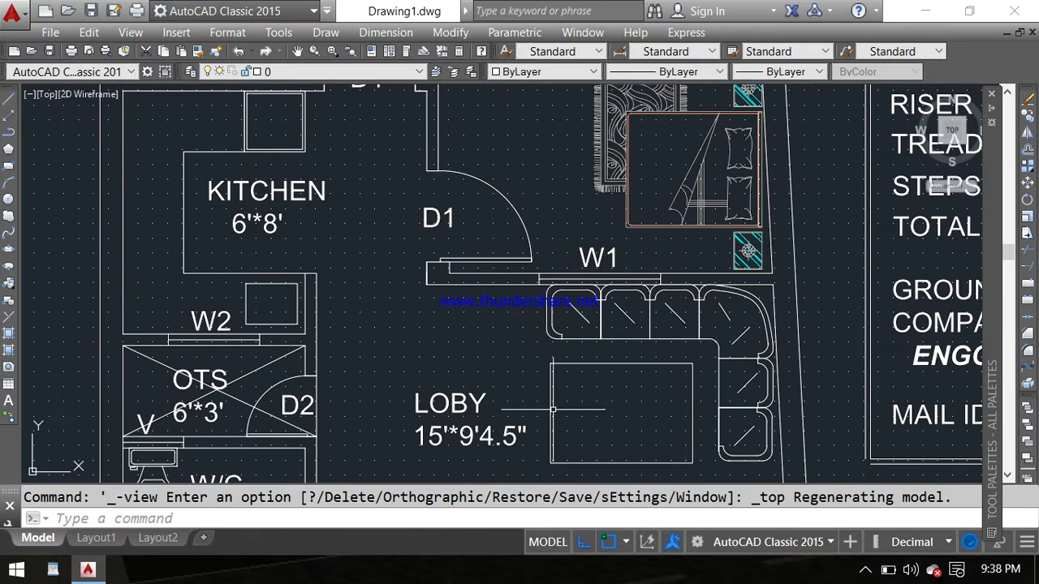
middle_drag(552, 414, 566, 482)
- Close in on the two bedrooms, the W/C and W2 above them
middle_drag(560, 225, 577, 361)
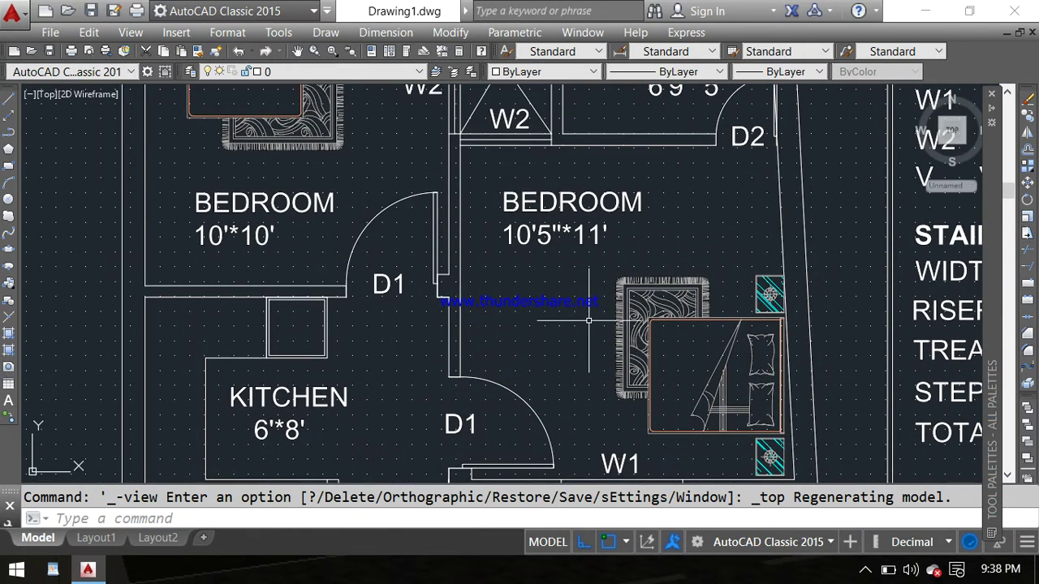
middle_drag(599, 286, 588, 344)
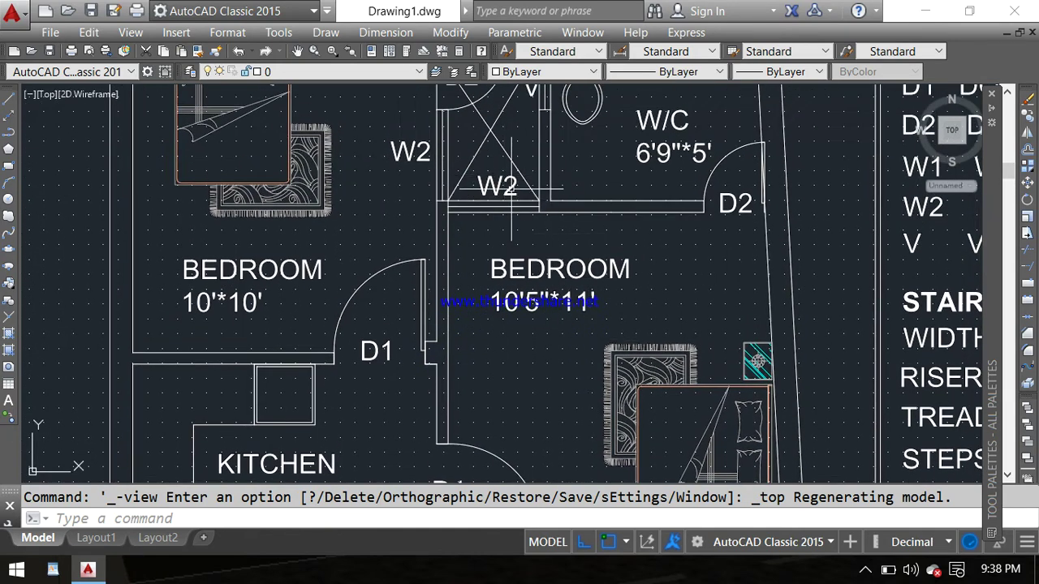
middle_drag(512, 209, 485, 274)
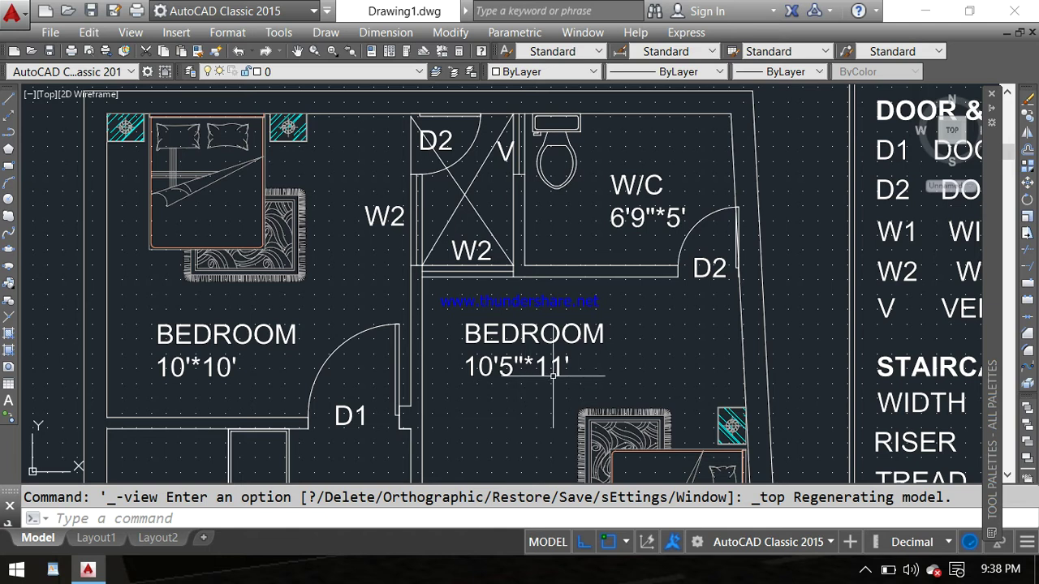
middle_drag(696, 306, 689, 344)
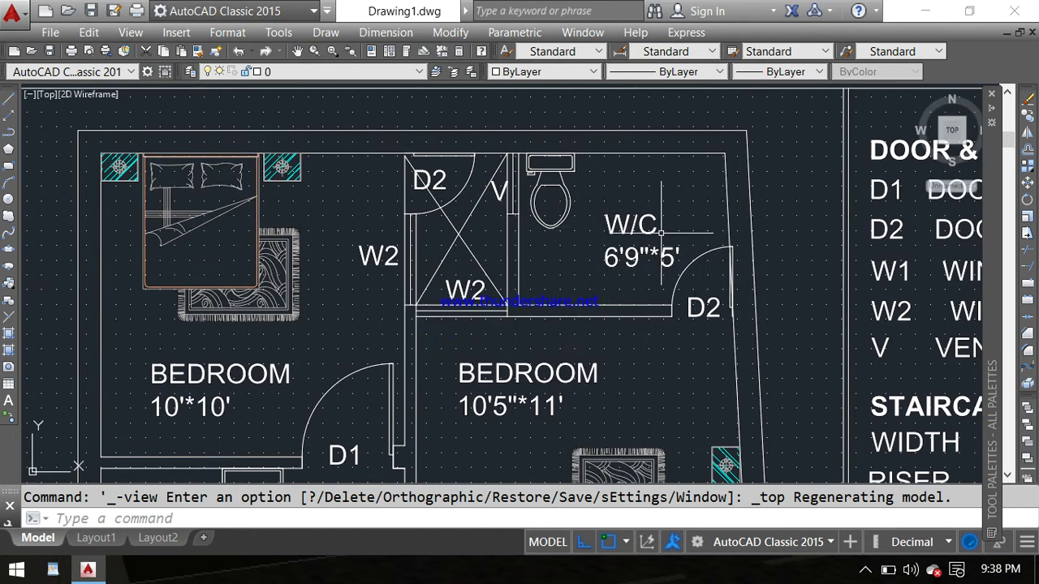
- Zoom out to show both BEDROOMs, W/C, OTS, kitchen and the DOOR & WINDOW legend together
scroll(562, 203, up, 2)
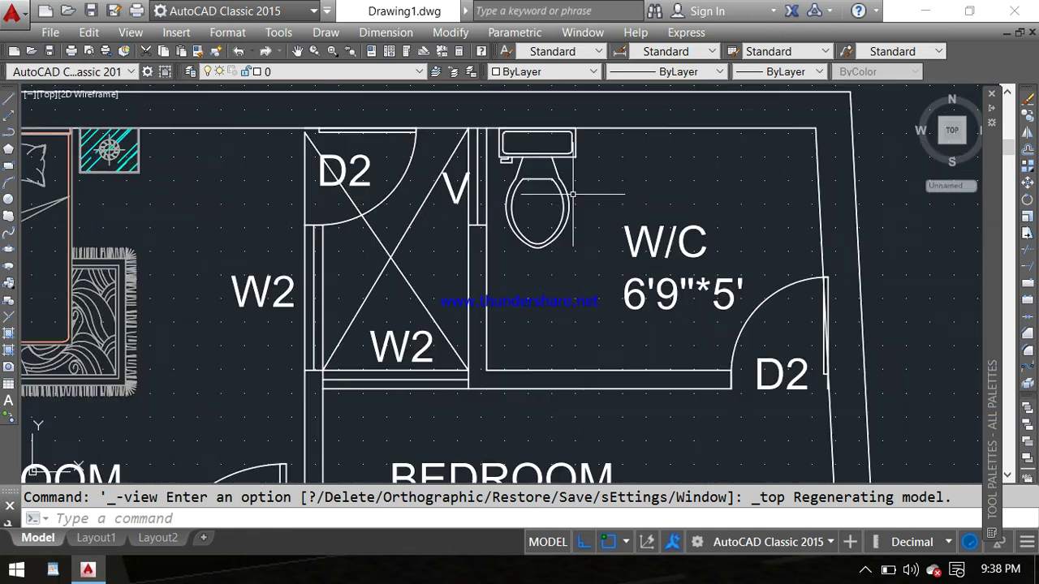
middle_drag(677, 228, 670, 236)
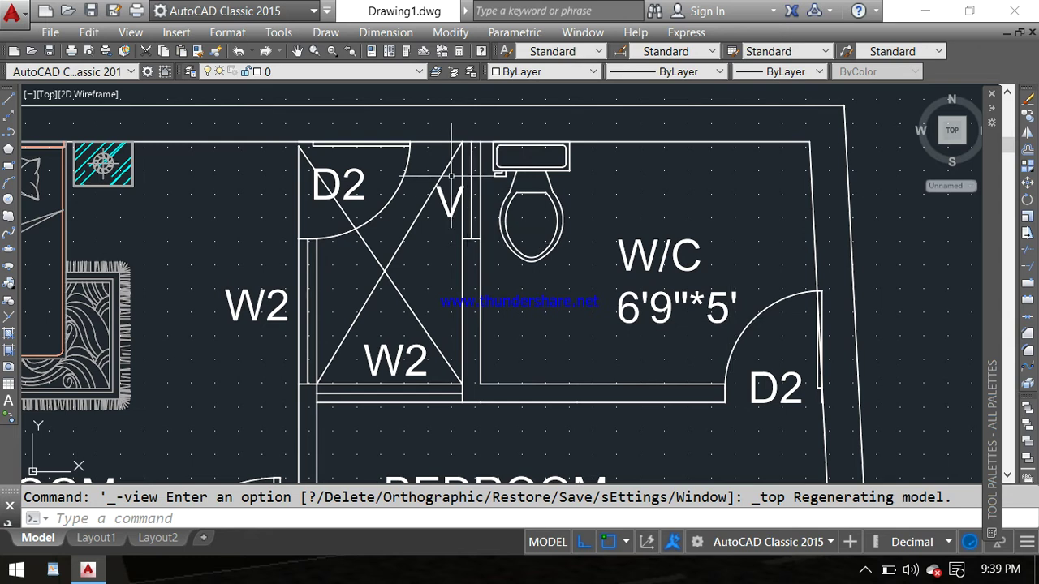
scroll(451, 174, up, 1)
scroll(451, 174, down, 1)
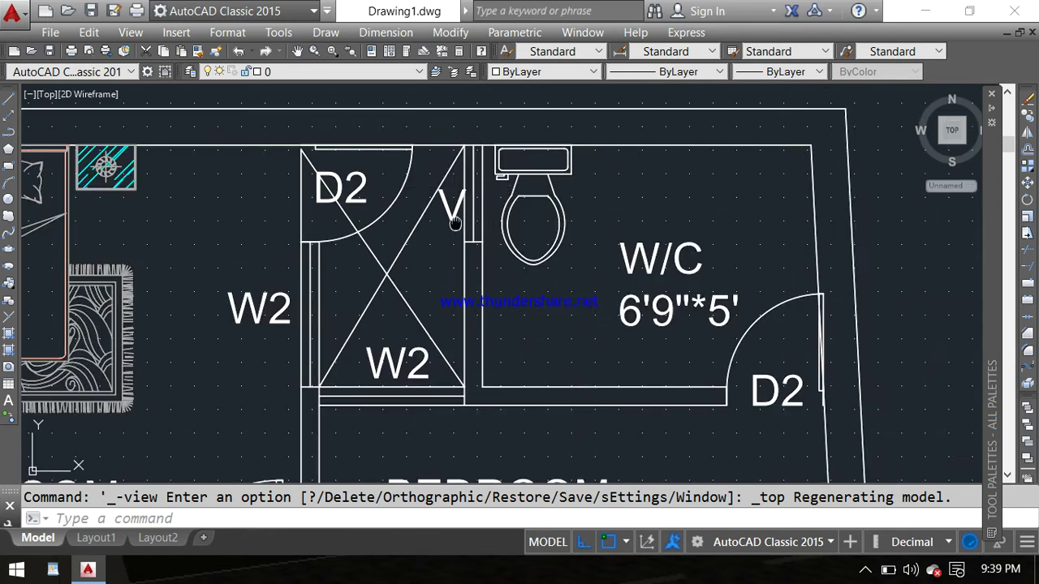
middle_drag(459, 219, 546, 213)
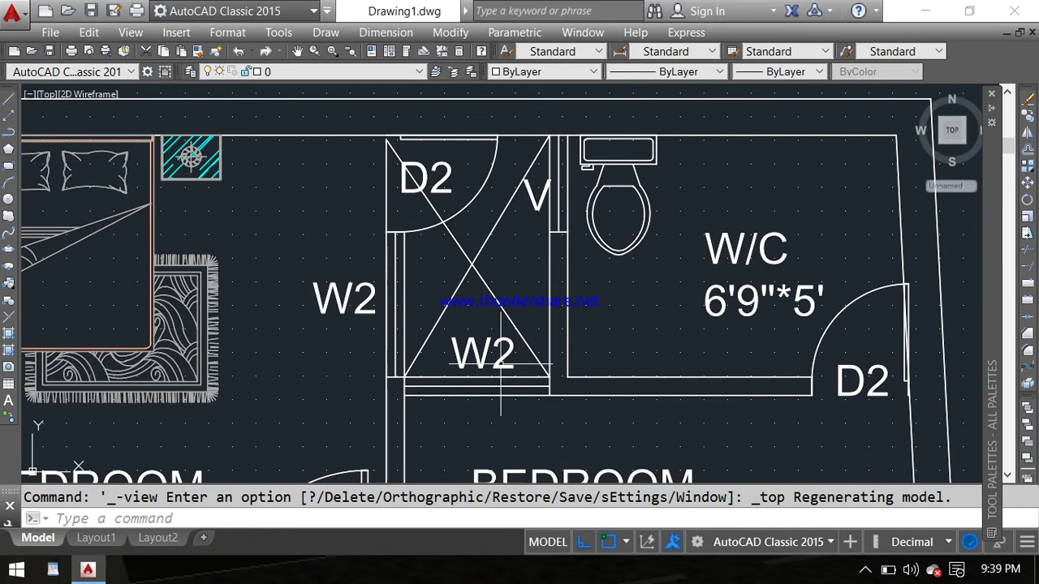
middle_drag(479, 328, 527, 216)
scroll(527, 216, down, 1)
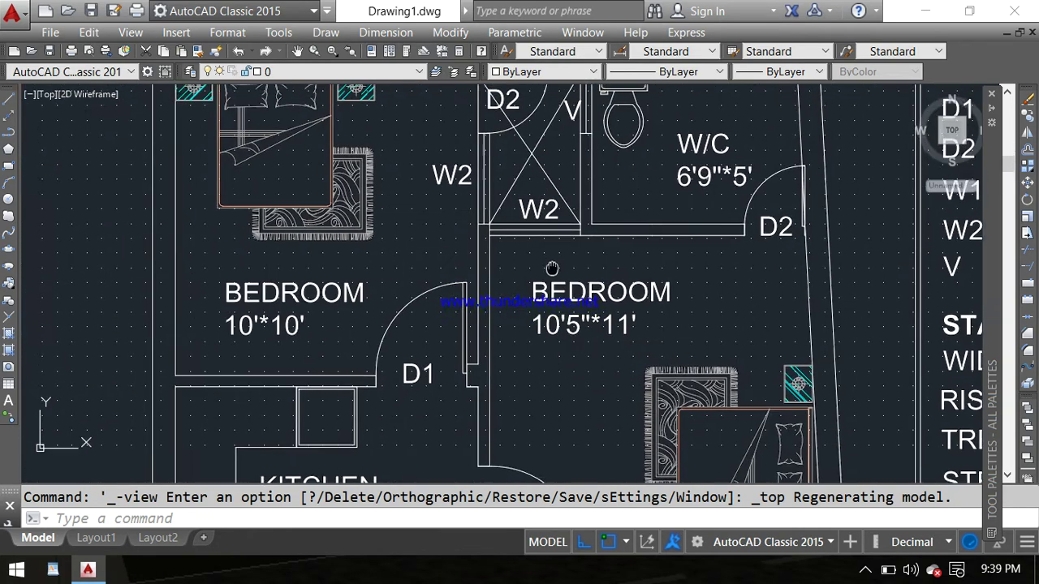
middle_drag(544, 259, 610, 111)
mouse_move(499, 287)
middle_down()
mouse_move(563, 399)
mouse_move(568, 439)
middle_up()
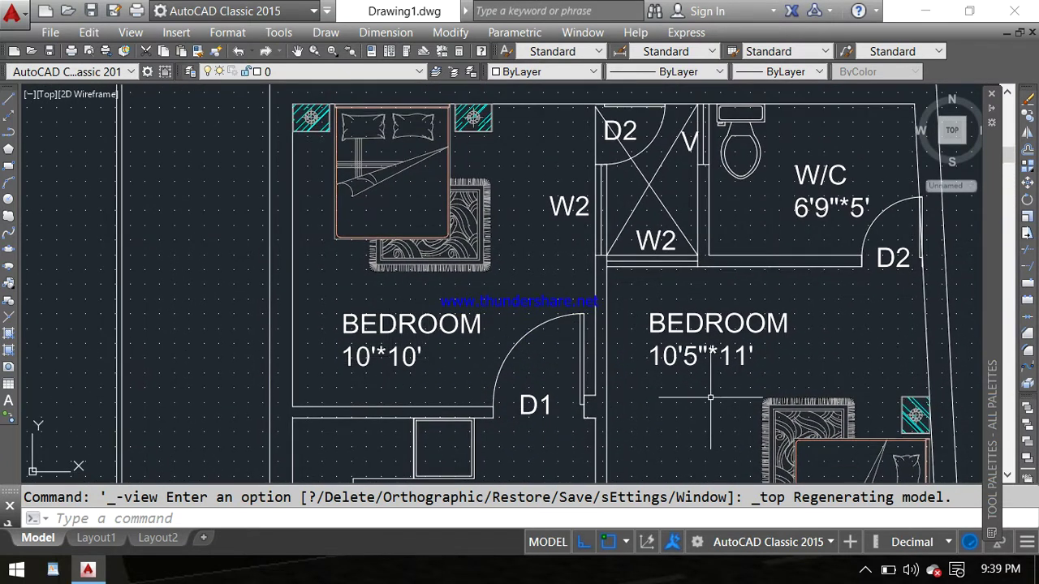
scroll(382, 339, up, 2)
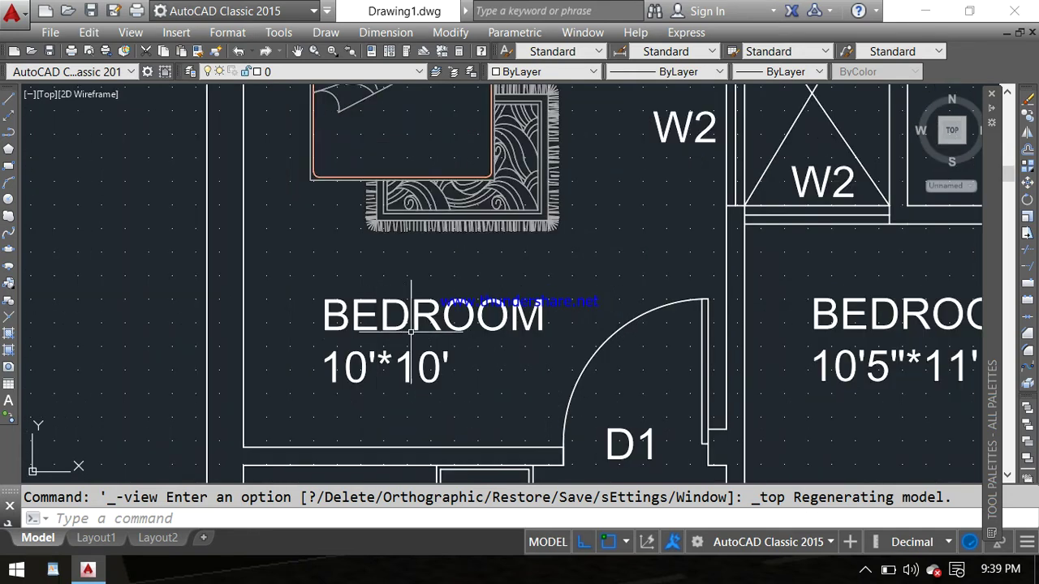
scroll(421, 325, down, 4)
scroll(455, 284, up, 2)
scroll(487, 296, up, 1)
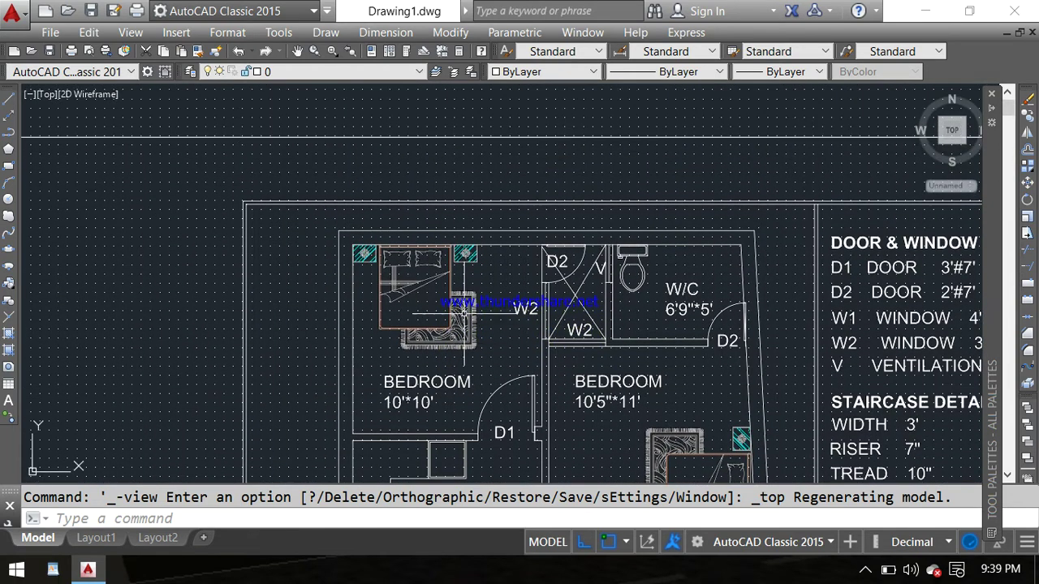
scroll(520, 302, up, 1)
middle_drag(548, 301, 492, 323)
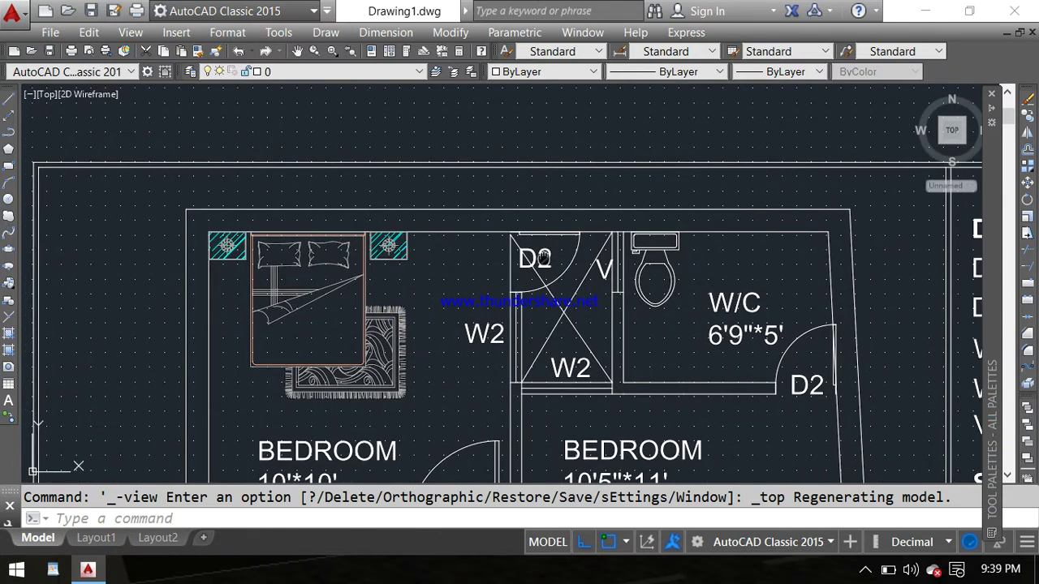
middle_drag(543, 258, 508, 257)
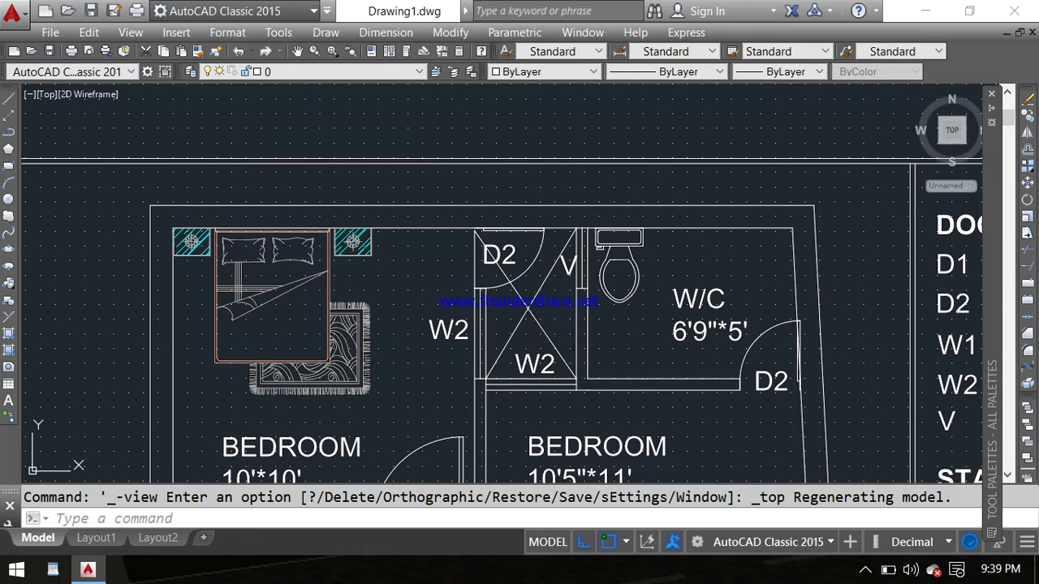
middle_drag(534, 313, 534, 298)
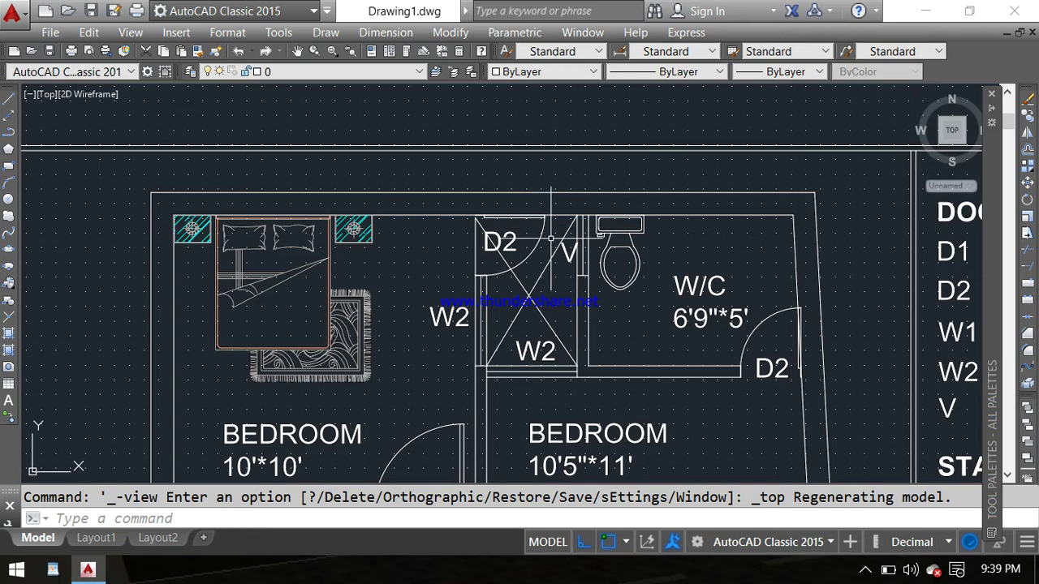
scroll(552, 312, down, 3)
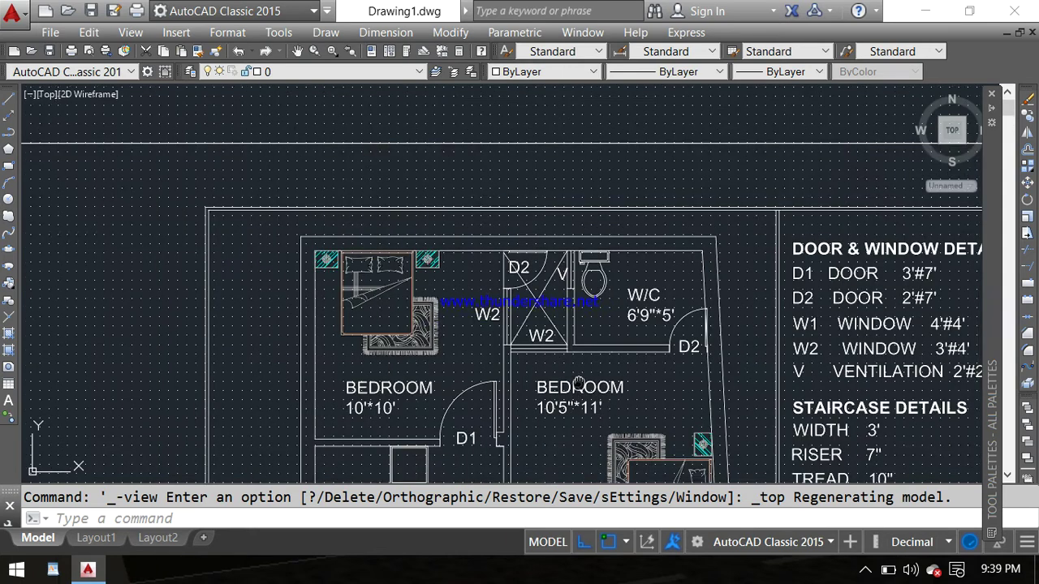
middle_drag(576, 381, 565, 243)
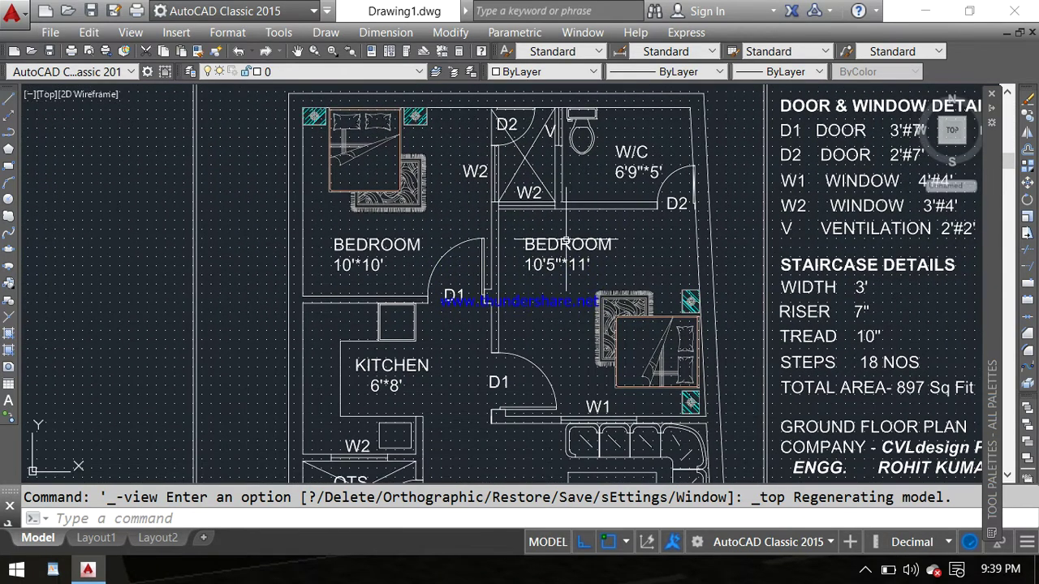
scroll(566, 243, down, 5)
scroll(692, 176, up, 2)
scroll(692, 177, up, 1)
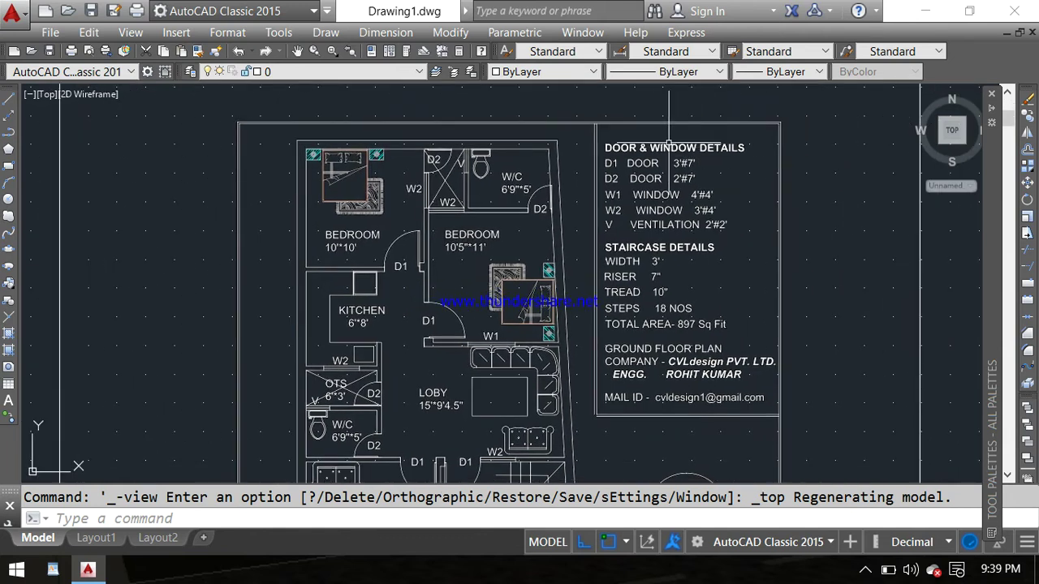
scroll(669, 145, up, 2)
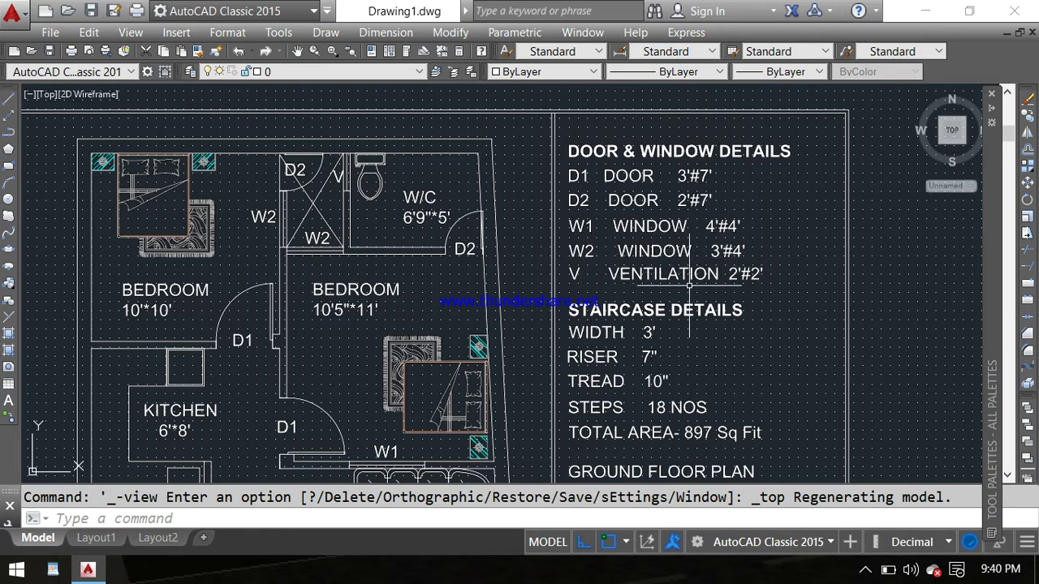
middle_drag(605, 369, 585, 284)
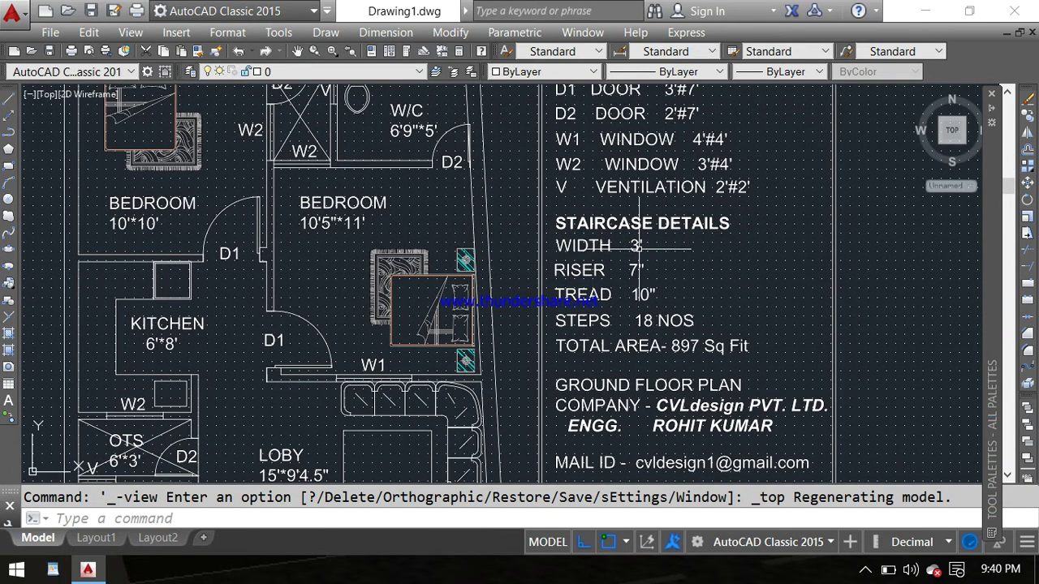
scroll(575, 274, up, 2)
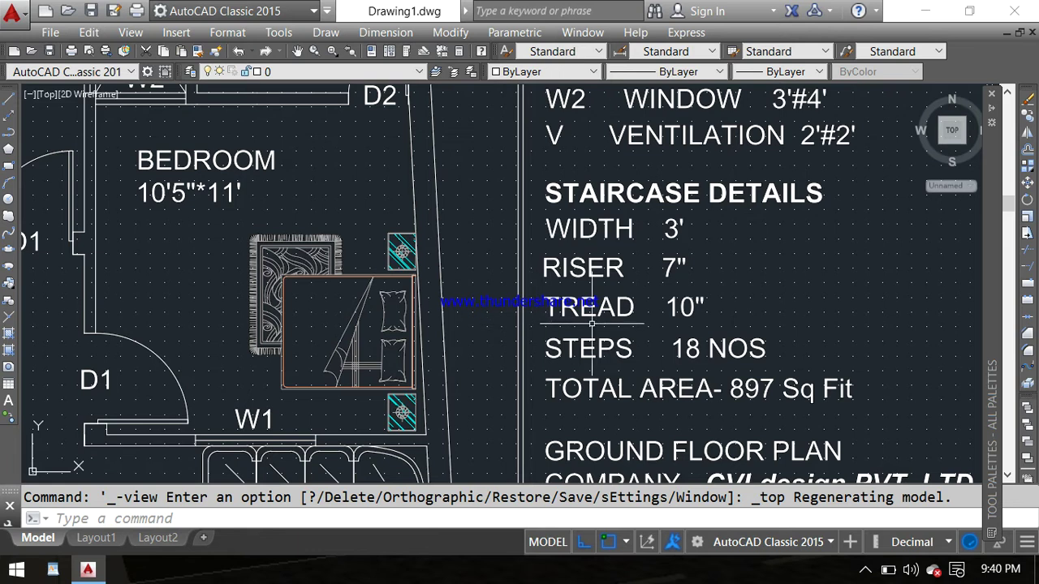
middle_drag(685, 379, 667, 308)
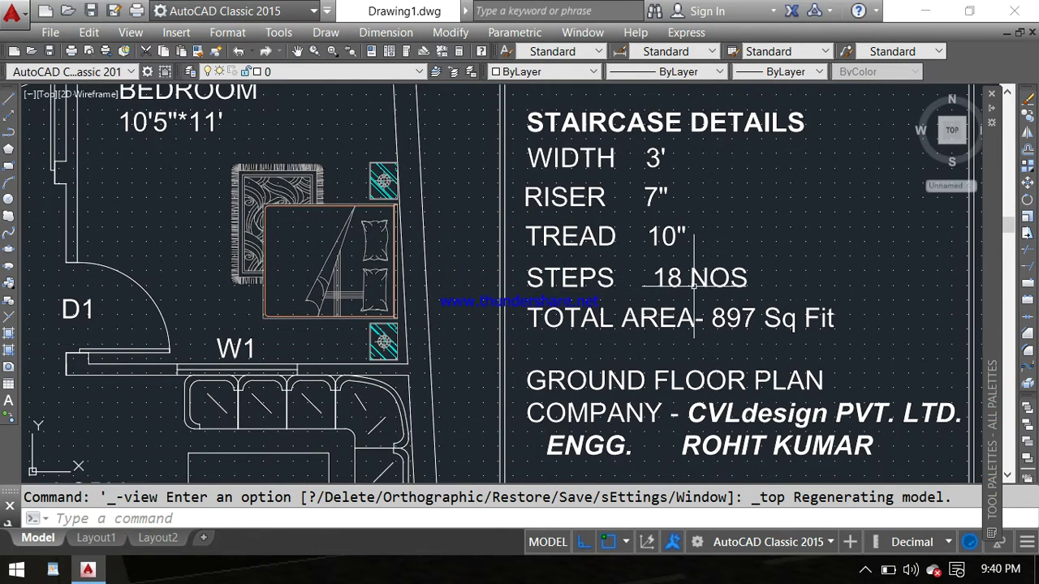
scroll(665, 288, down, 2)
scroll(606, 317, up, 2)
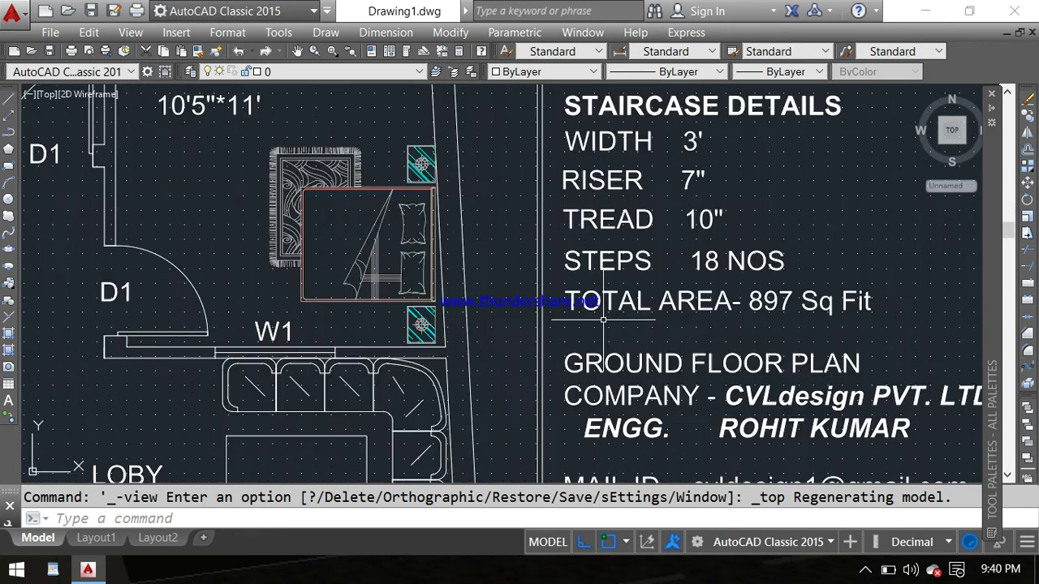
middle_drag(738, 333, 688, 296)
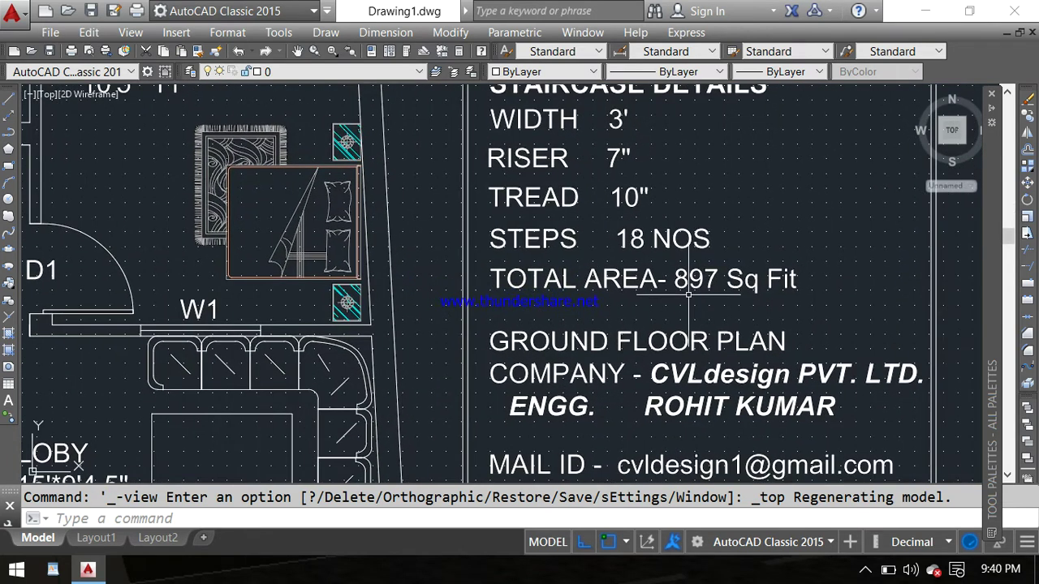
scroll(684, 294, down, 1)
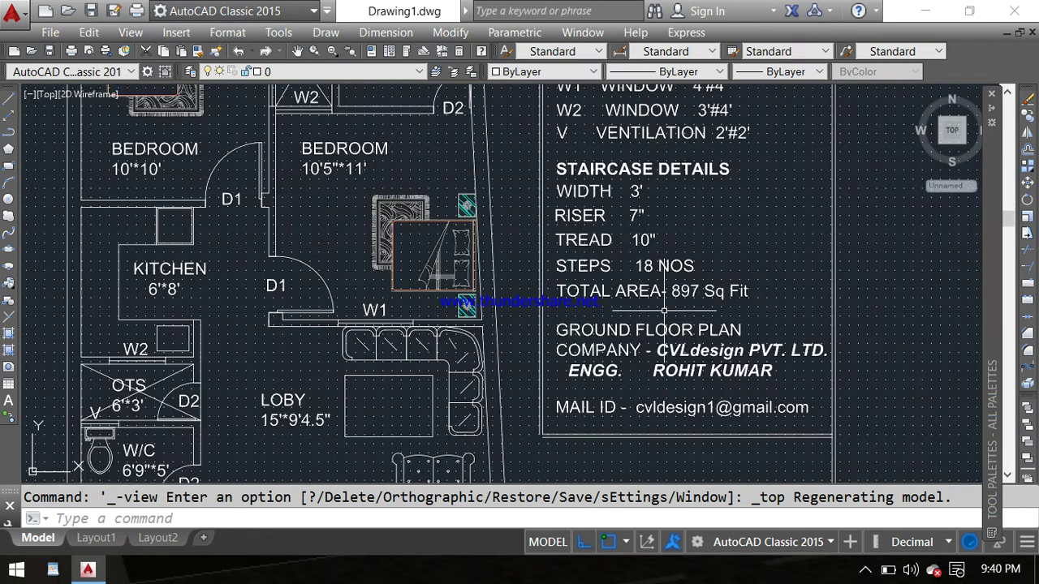
scroll(683, 294, down, 1)
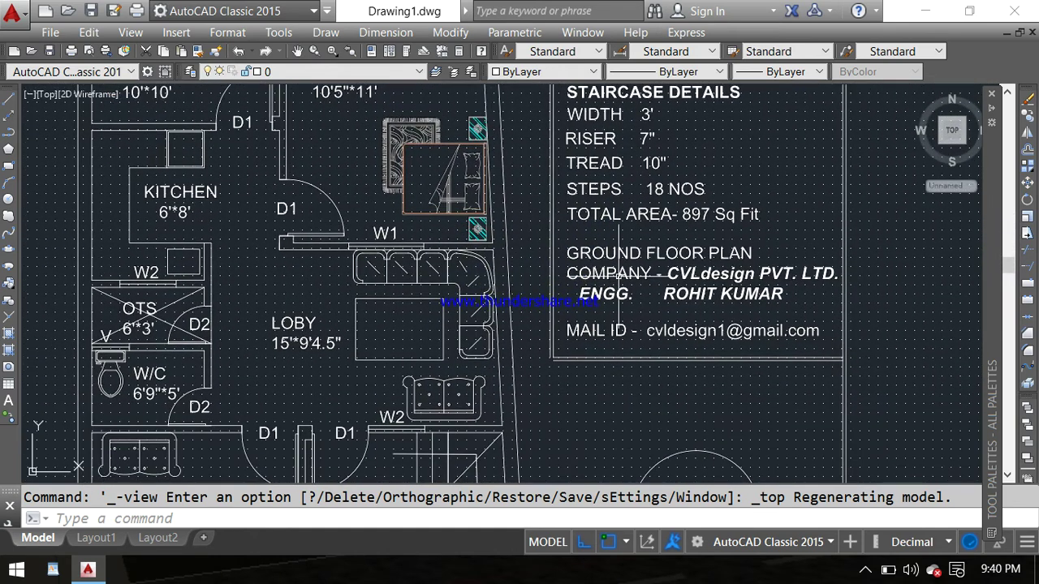
middle_drag(704, 276, 648, 262)
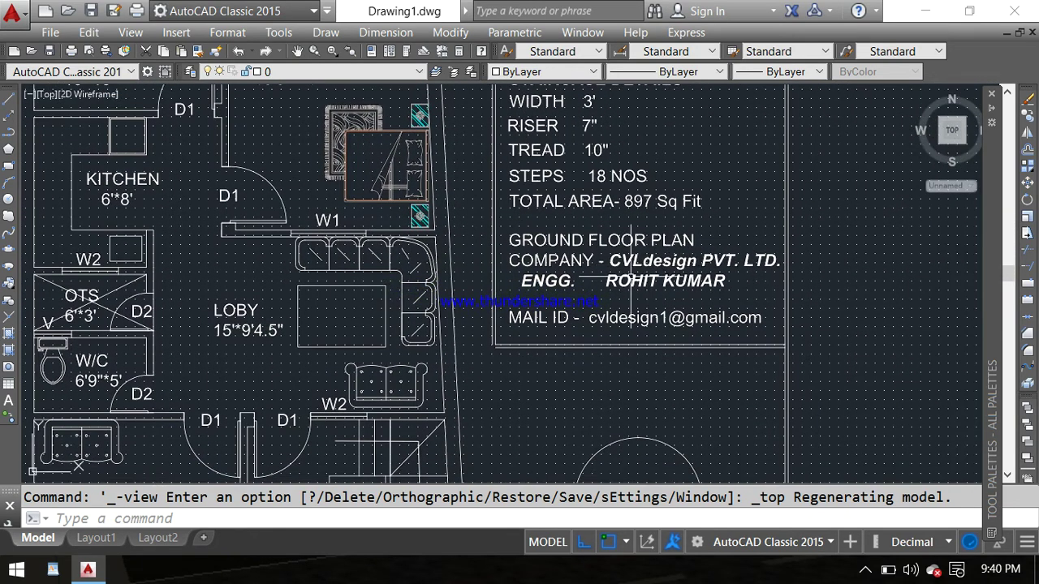
scroll(629, 267, up, 2)
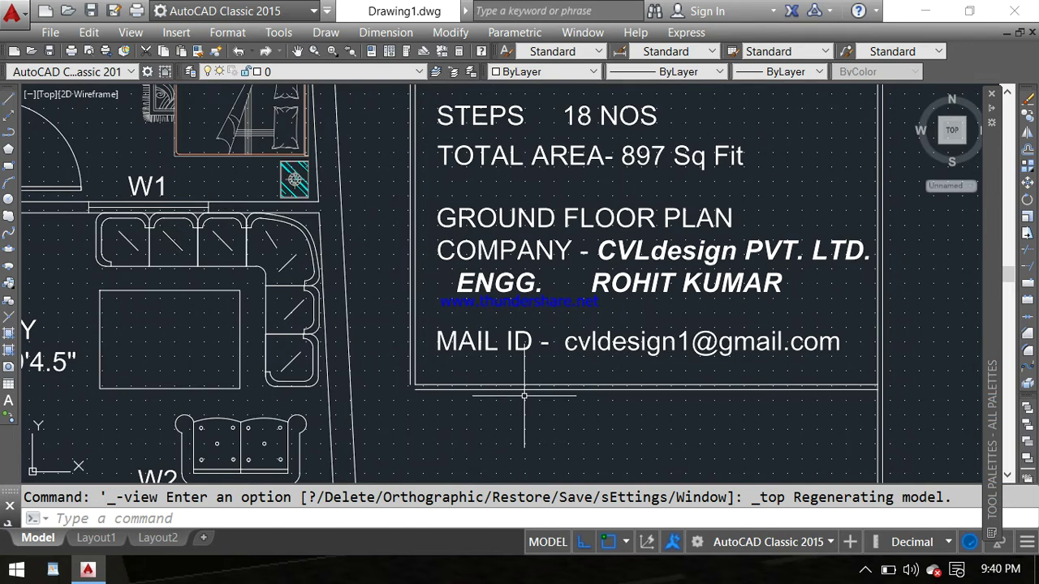
scroll(523, 396, down, 1)
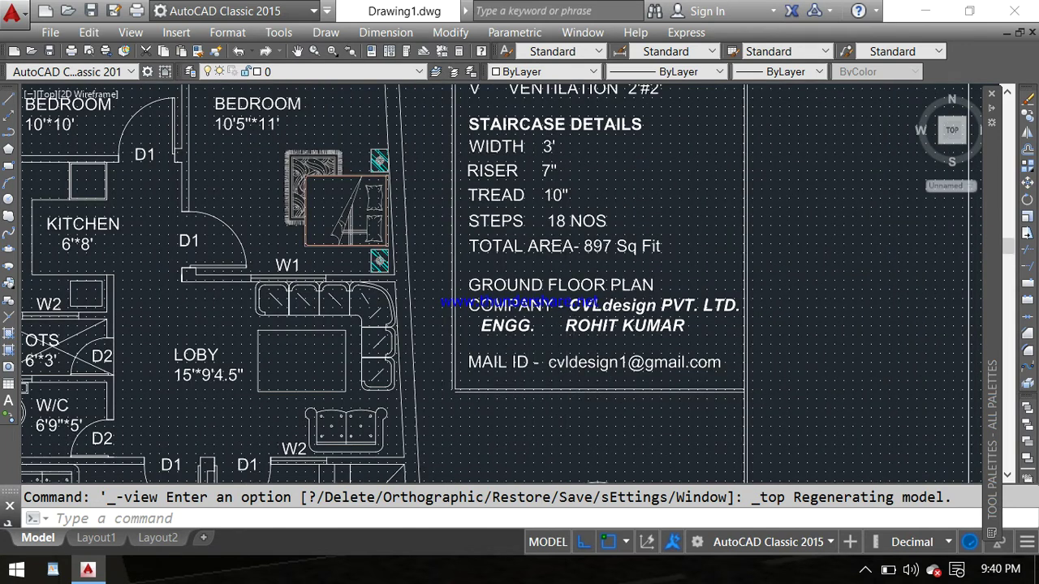
scroll(573, 365, up, 2)
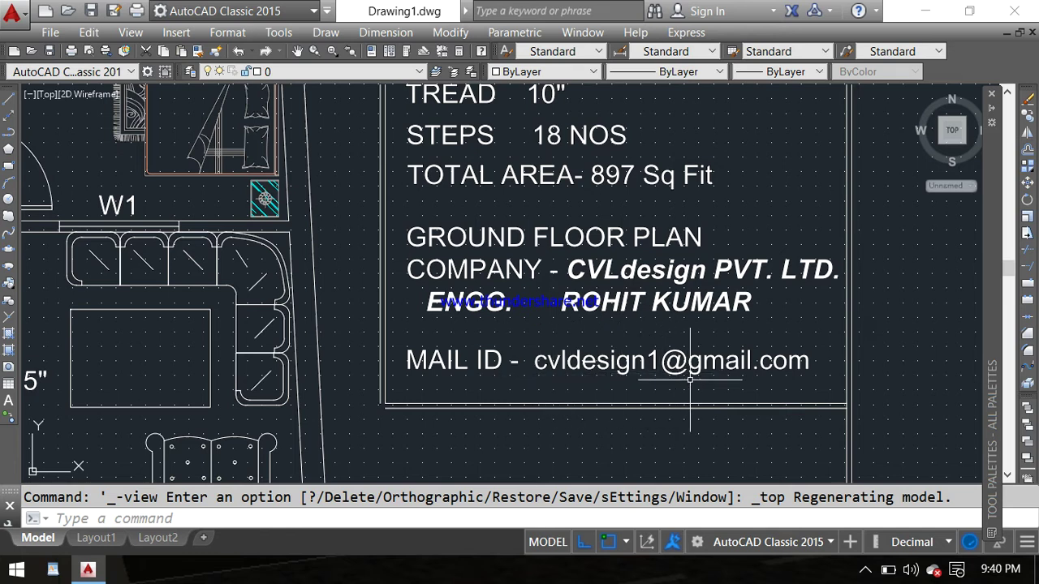
scroll(799, 386, down, 1)
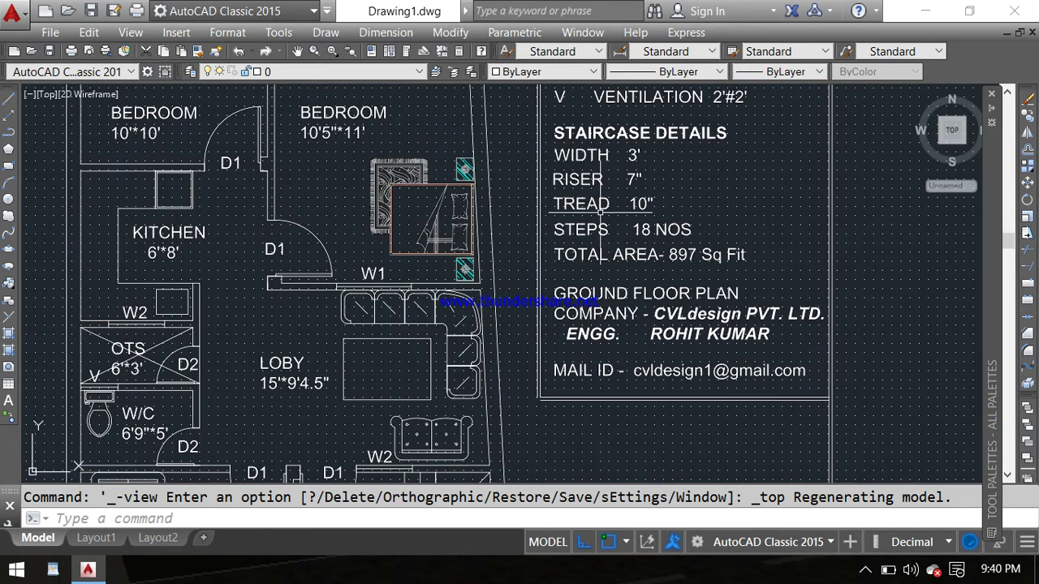
scroll(803, 333, down, 1)
scroll(805, 316, down, 1)
middle_drag(806, 316, 828, 381)
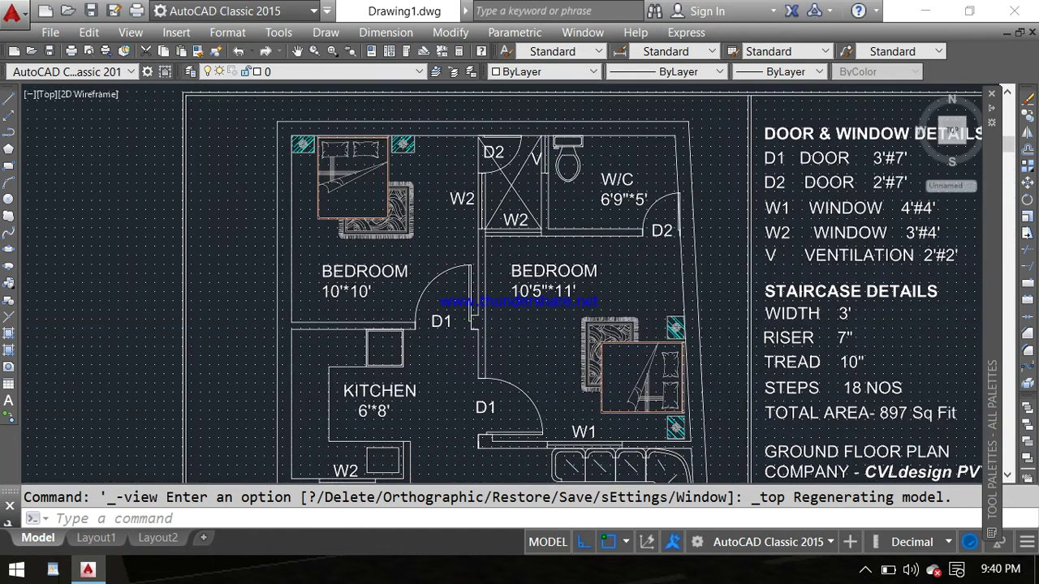
scroll(714, 311, down, 1)
scroll(646, 295, down, 1)
middle_drag(646, 295, 503, 250)
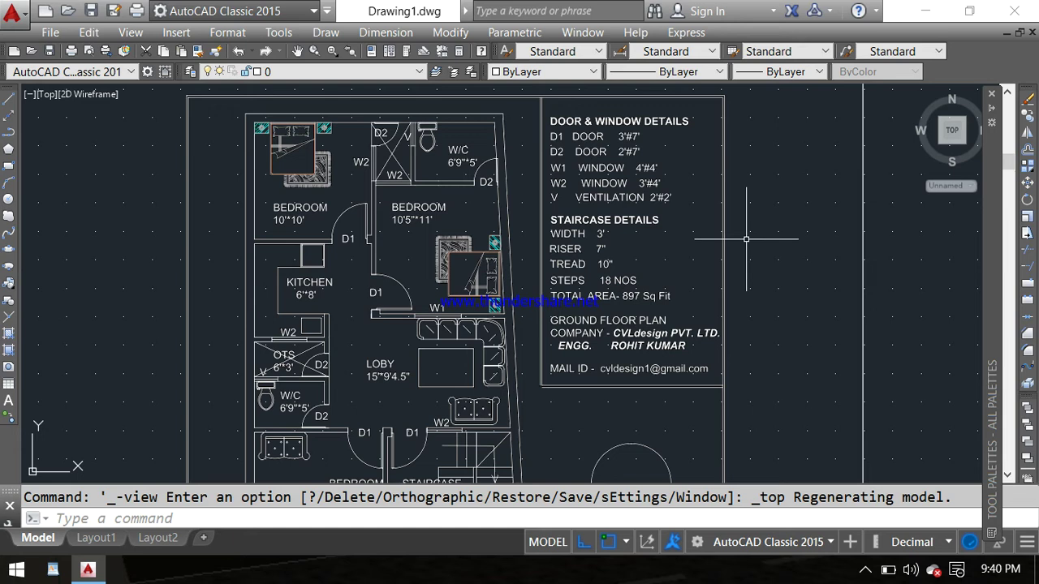
scroll(724, 304, down, 1)
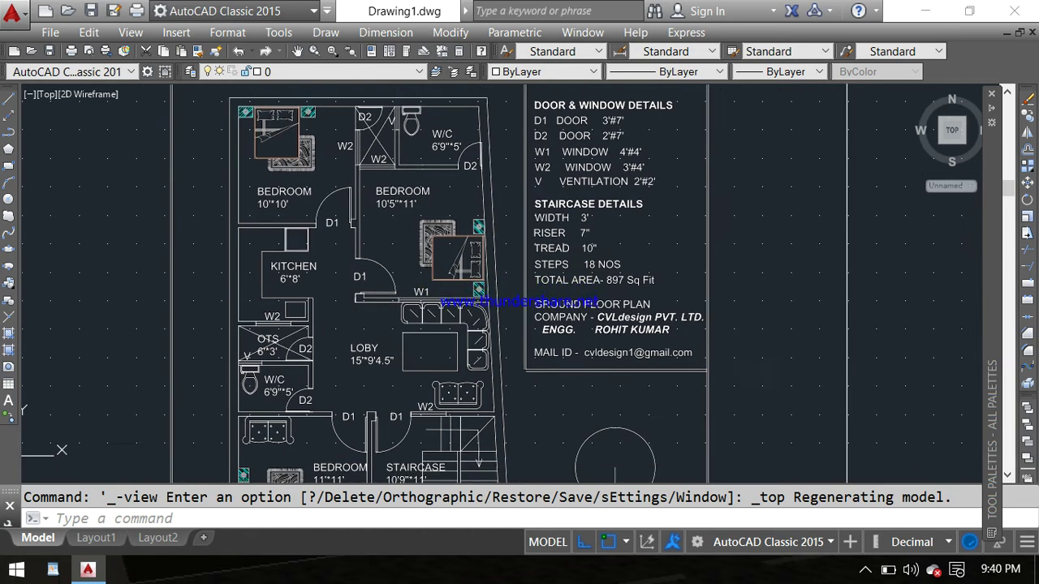
scroll(725, 303, down, 2)
scroll(725, 304, down, 1)
scroll(730, 308, down, 2)
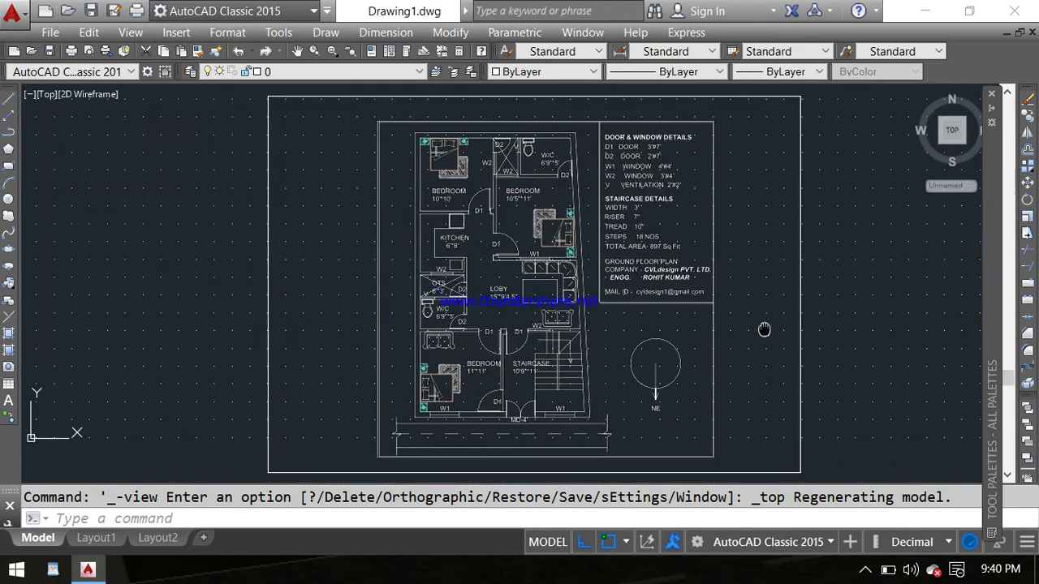
scroll(765, 441, up, 2)
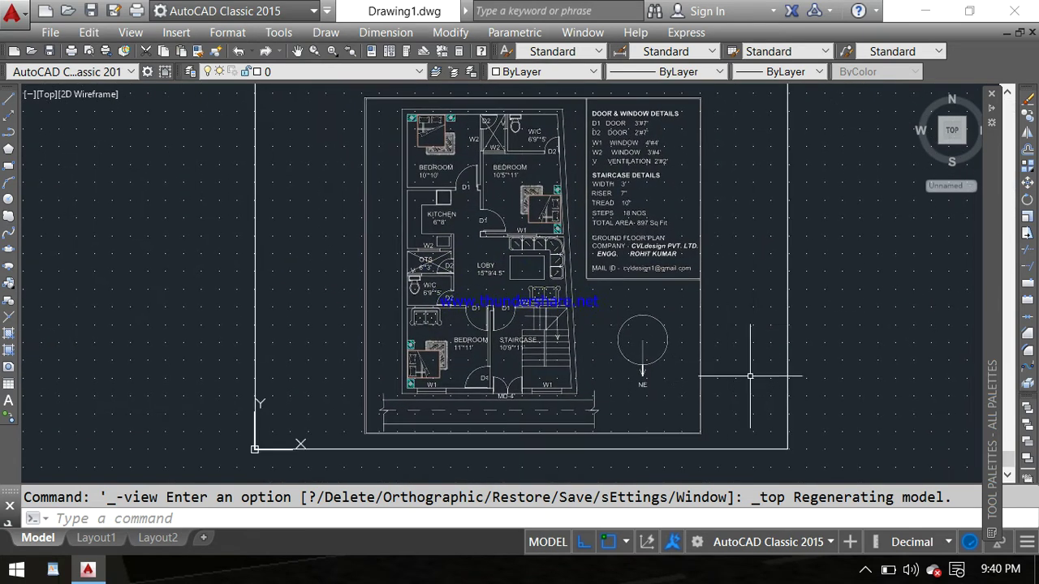
middle_drag(744, 336, 734, 353)
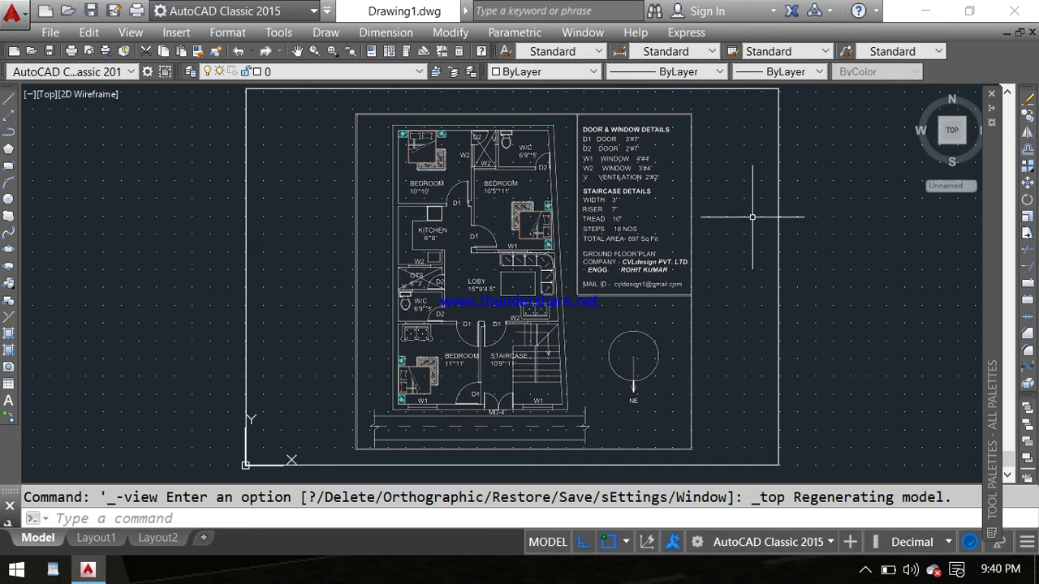
middle_drag(752, 219, 739, 232)
scroll(706, 211, up, 2)
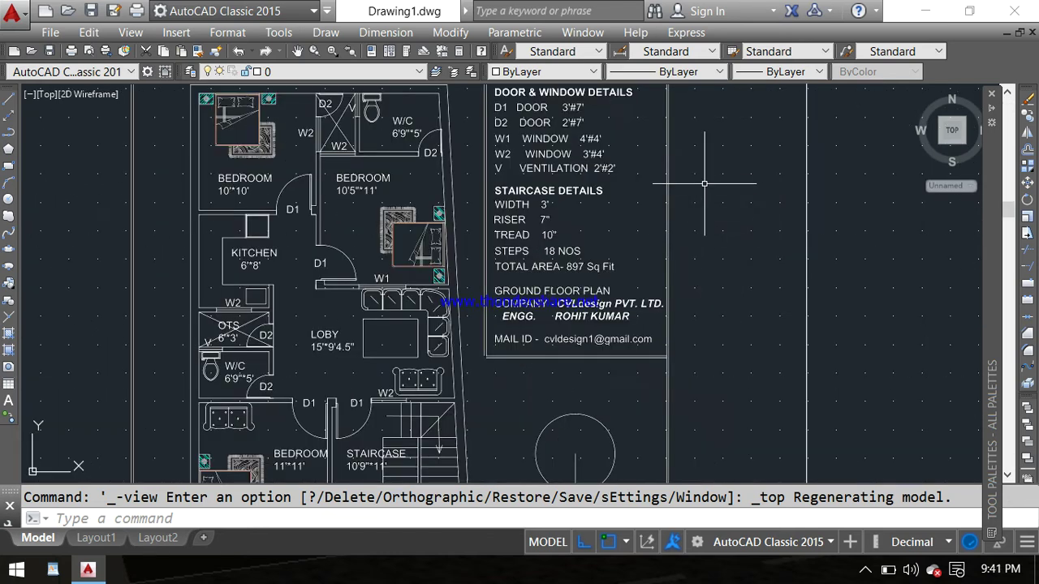
mouse_move(657, 173)
middle_down()
mouse_move(698, 223)
mouse_move(703, 246)
mouse_move(736, 245)
middle_up()
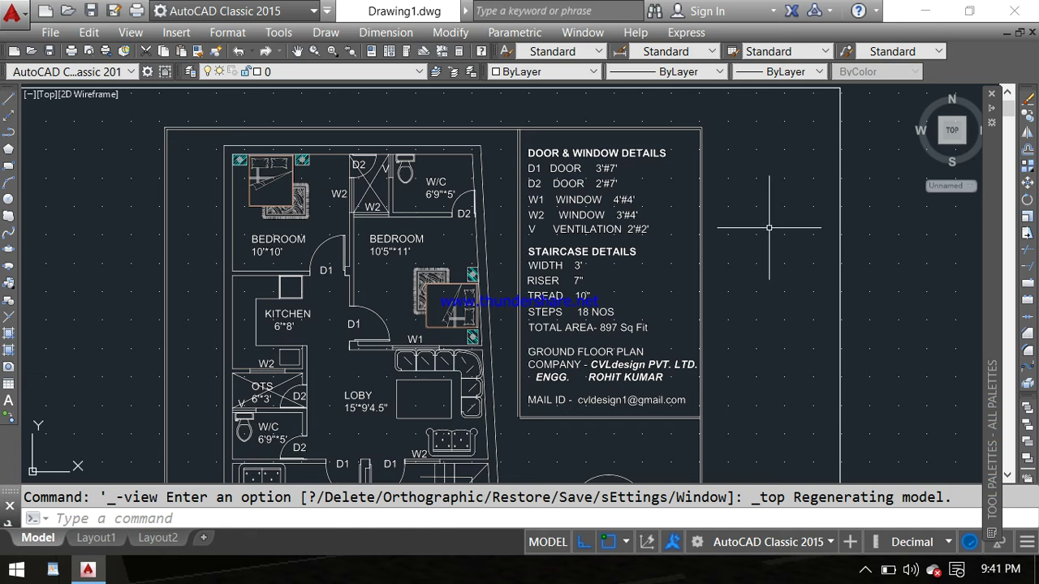
scroll(769, 225, down, 3)
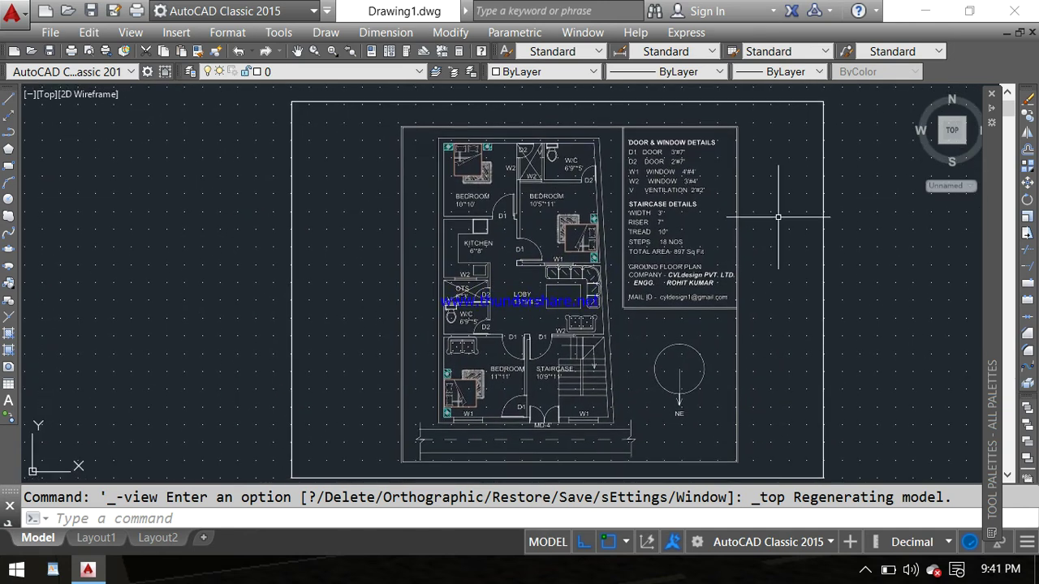
scroll(593, 201, up, 2)
middle_drag(578, 258, 587, 161)
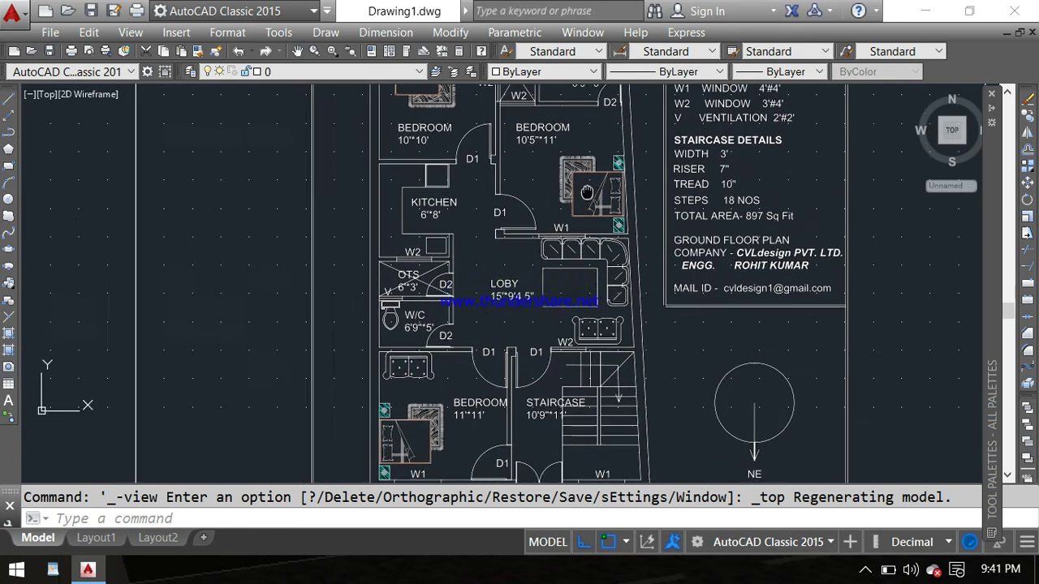
scroll(572, 249, up, 2)
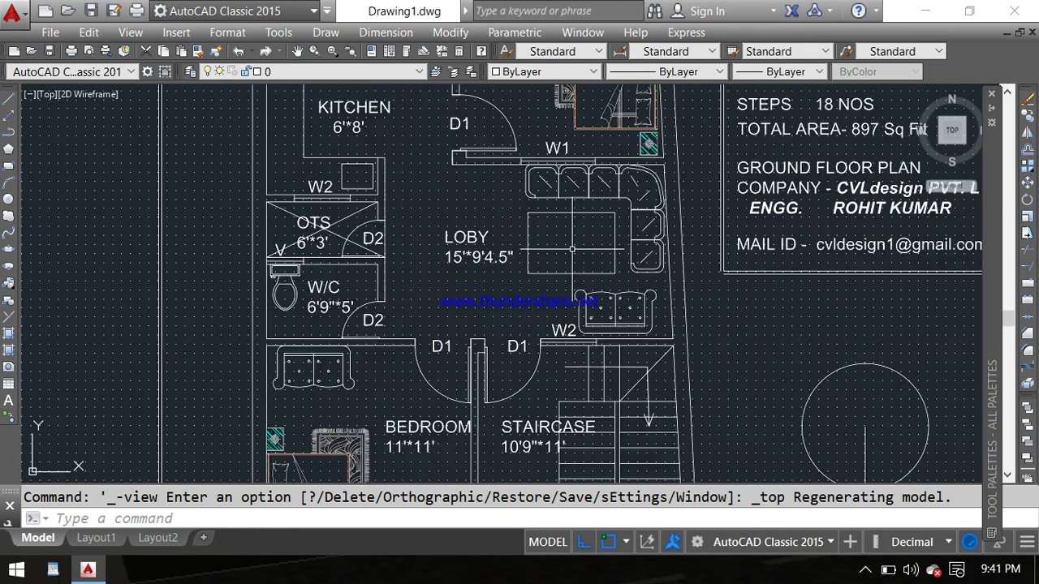
scroll(577, 250, down, 2)
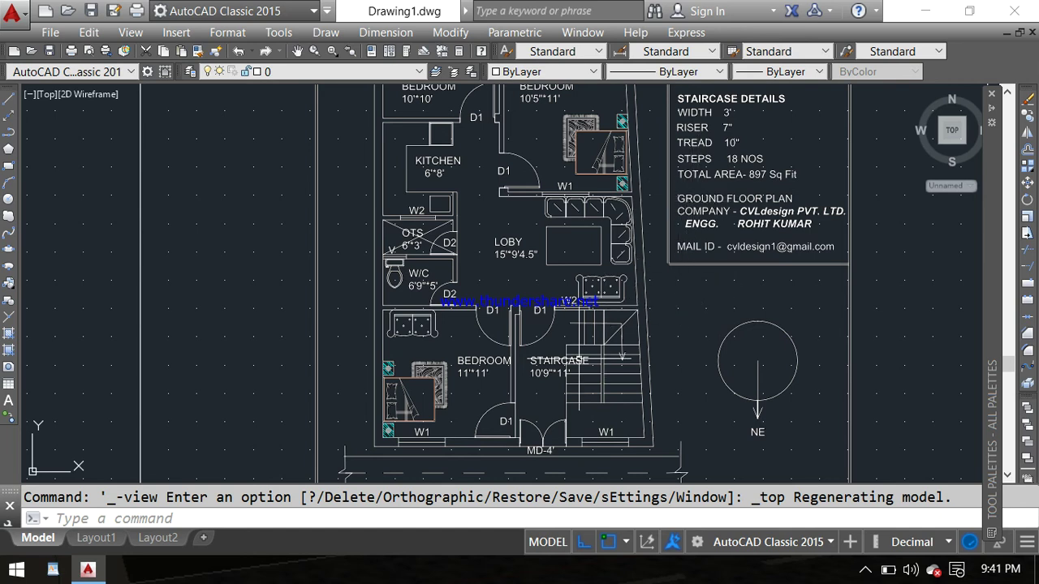
scroll(671, 301, up, 2)
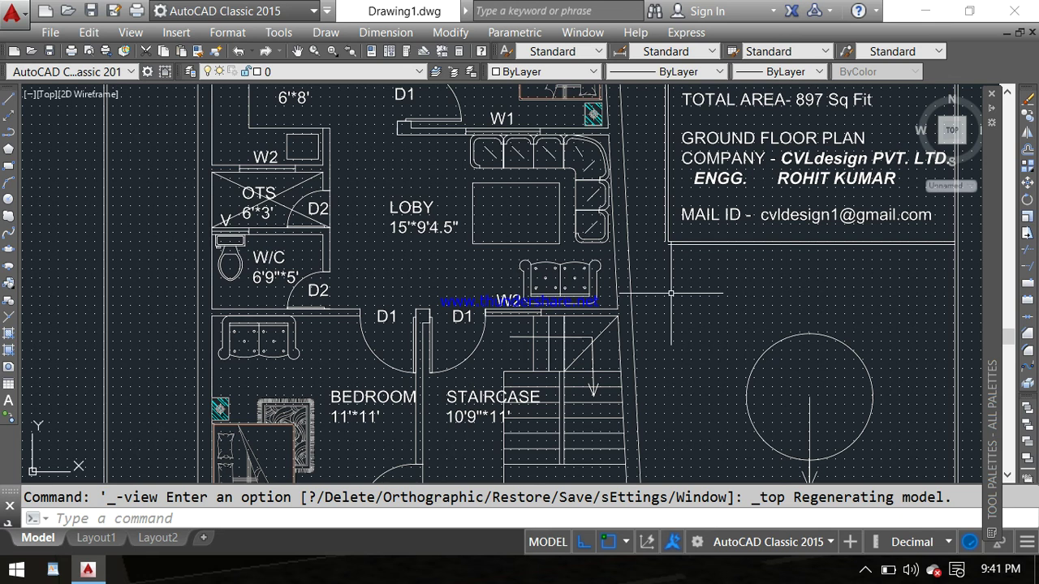
scroll(669, 293, down, 5)
scroll(682, 296, up, 3)
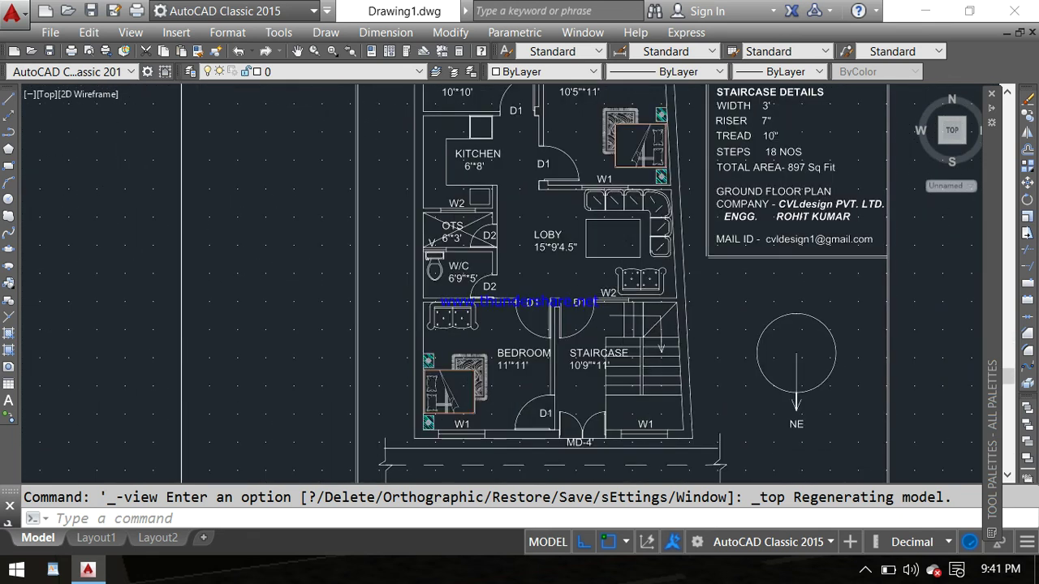
scroll(686, 298, up, 2)
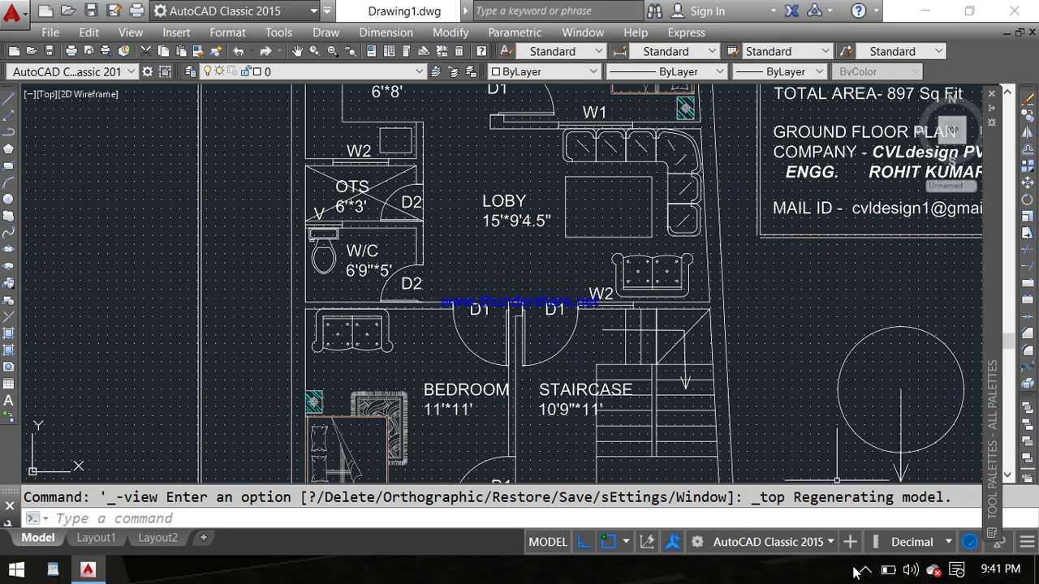